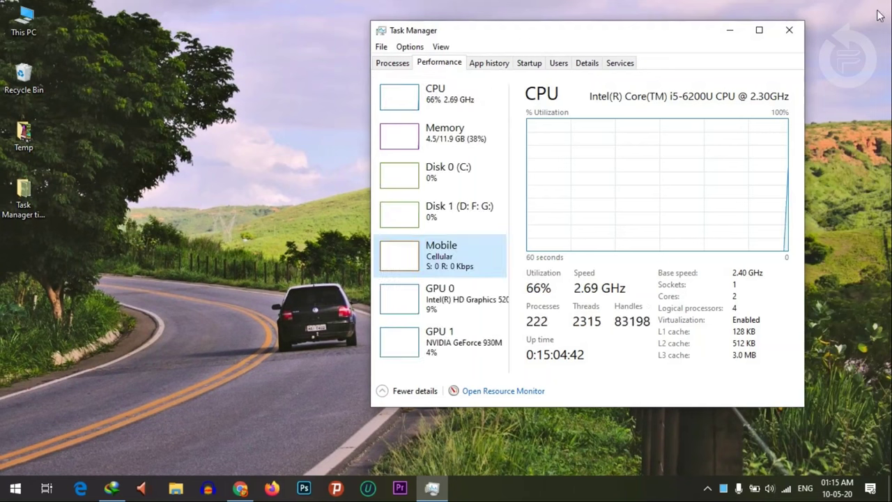
# Reopen Task Manager on its list of processes, and toggle it to the compact view and back to full details
pyautogui.click(802, 35)
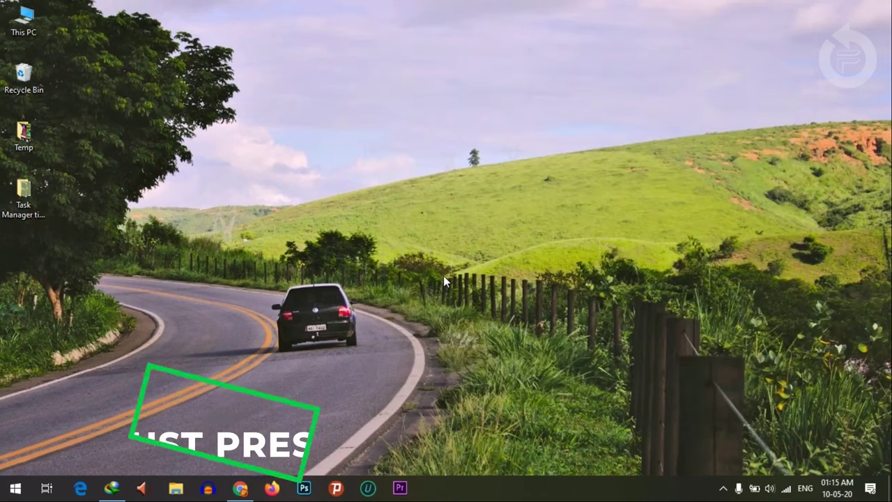
pyautogui.hotkey('ctrl', 'shift', 'Escape')
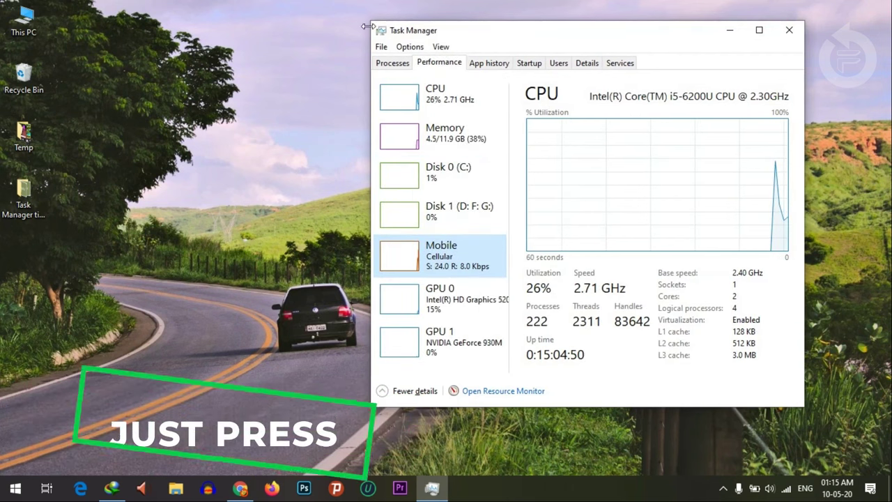
pyautogui.click(403, 65)
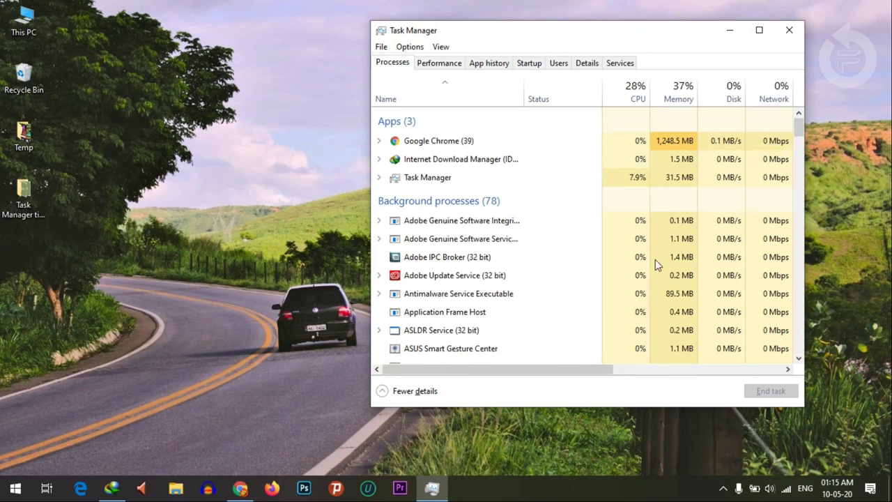
pyautogui.click(409, 392)
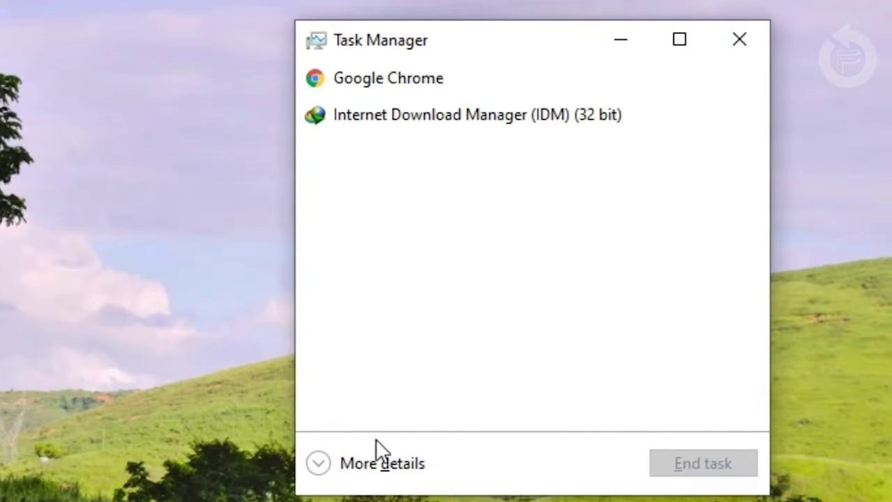
pyautogui.click(376, 476)
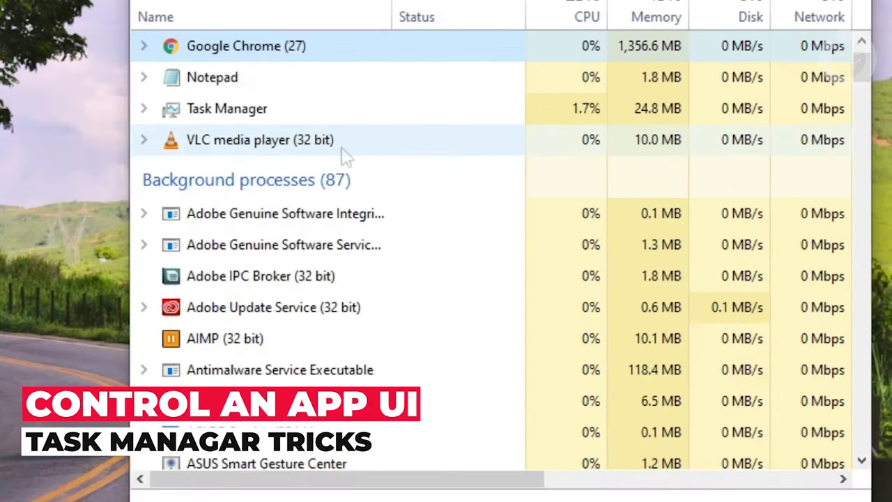
# Expand the VLC media player group and bring its window to the front, minimizing the window again
pyautogui.click(145, 140)
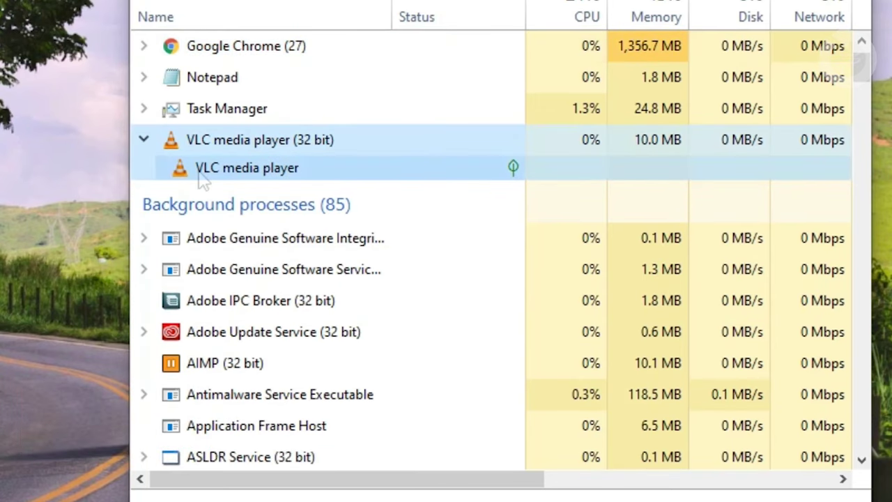
pyautogui.rightClick(247, 173)
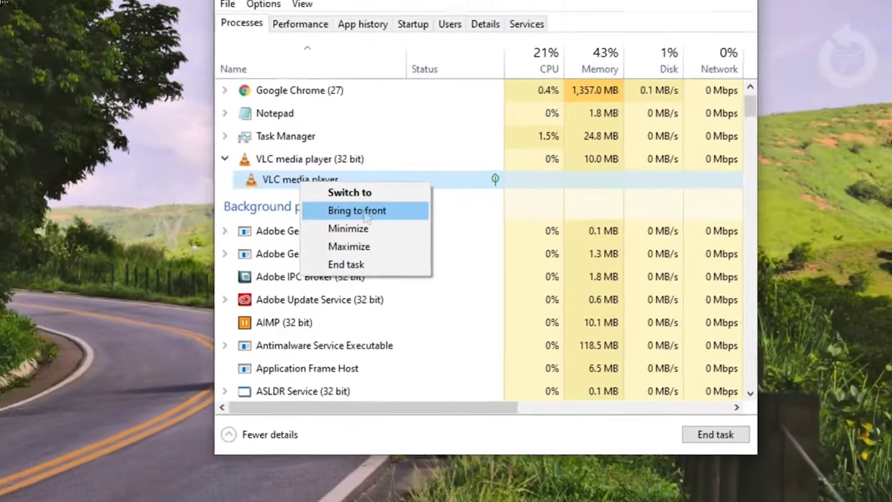
pyautogui.click(324, 210)
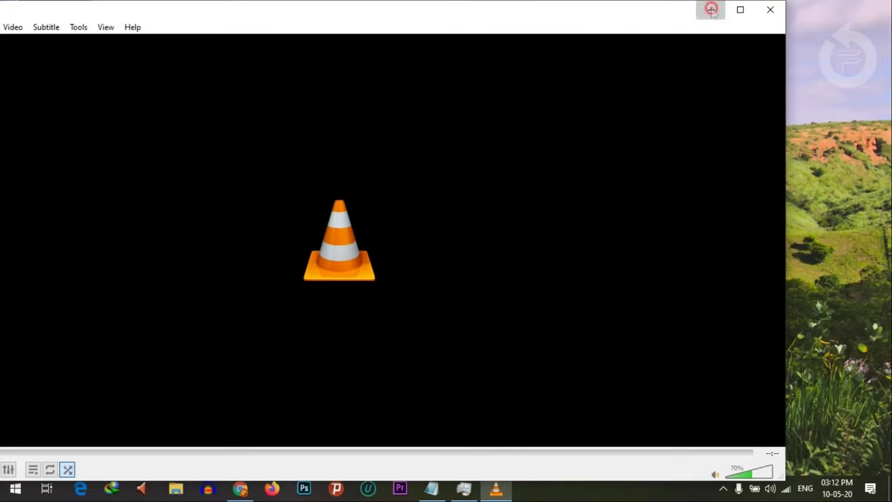
pyautogui.click(711, 9)
# Maximize and minimize the VLC media player window through its expanded process entry, and collapse the group
pyautogui.rightClick(351, 191)
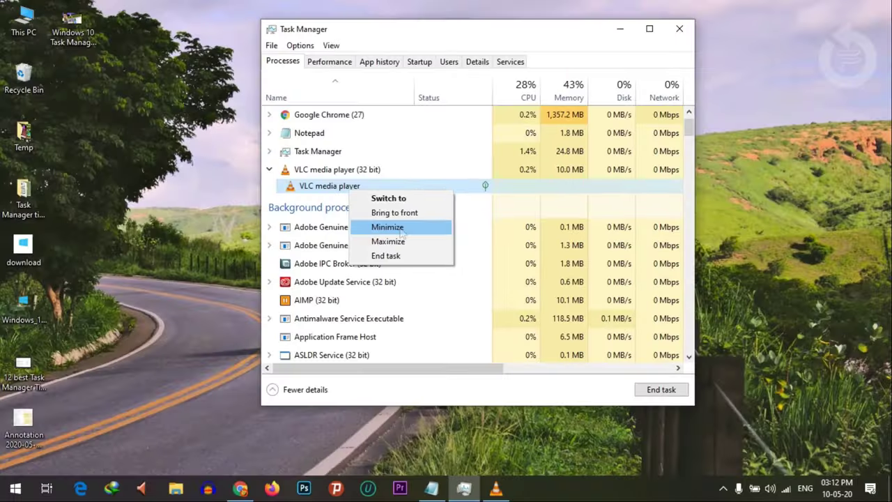
pyautogui.click(389, 240)
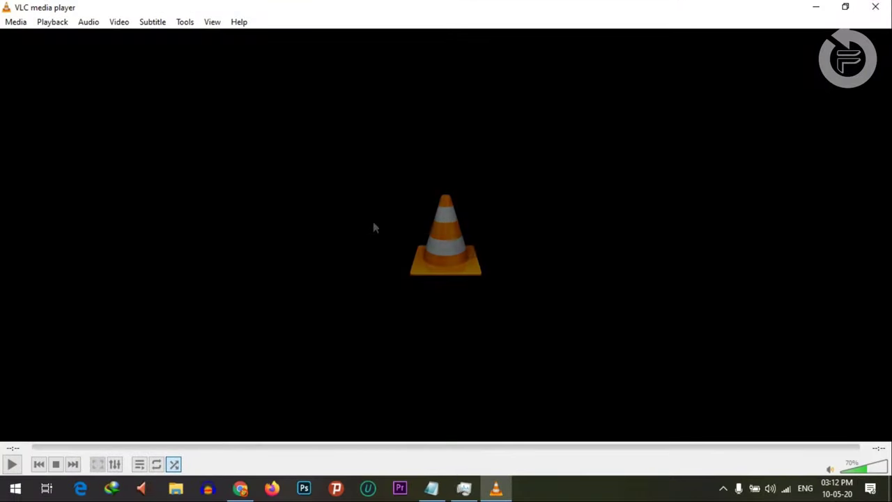
pyautogui.click(463, 488)
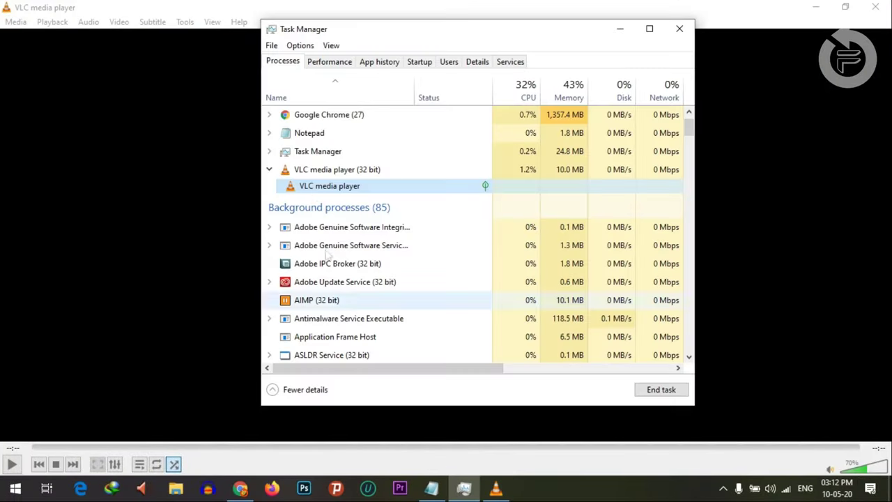
pyautogui.rightClick(323, 185)
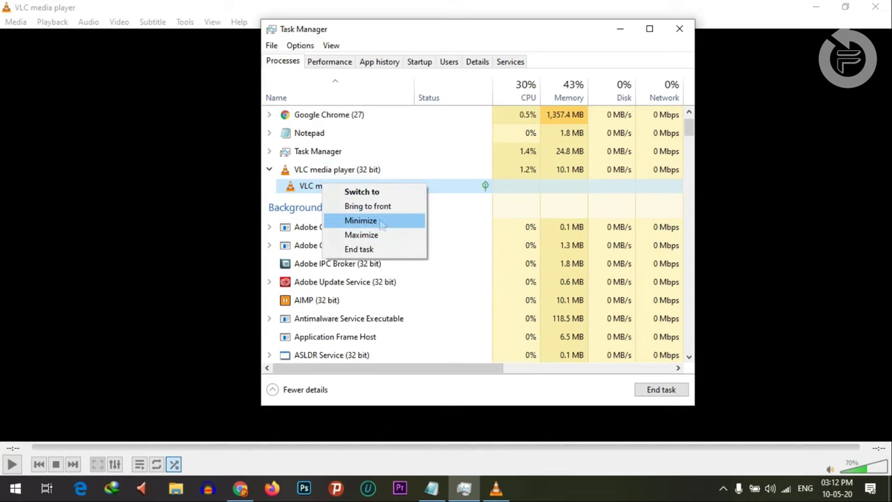
pyautogui.click(382, 222)
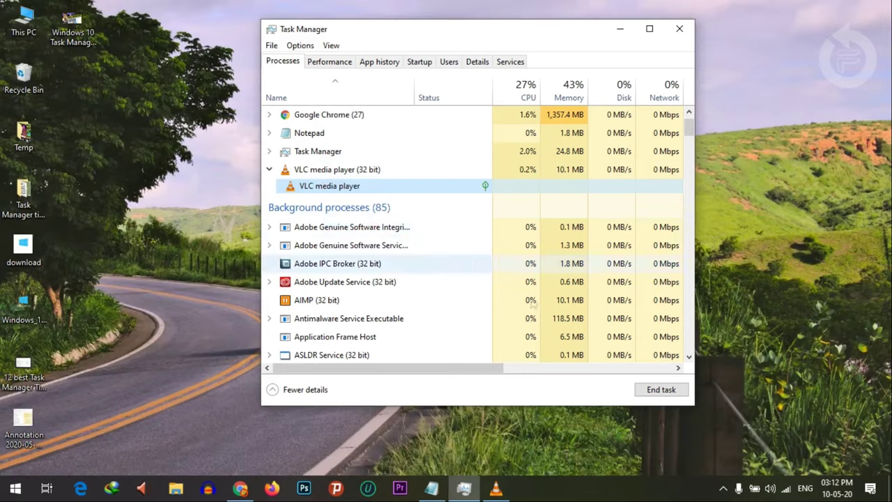
pyautogui.doubleClick(409, 171)
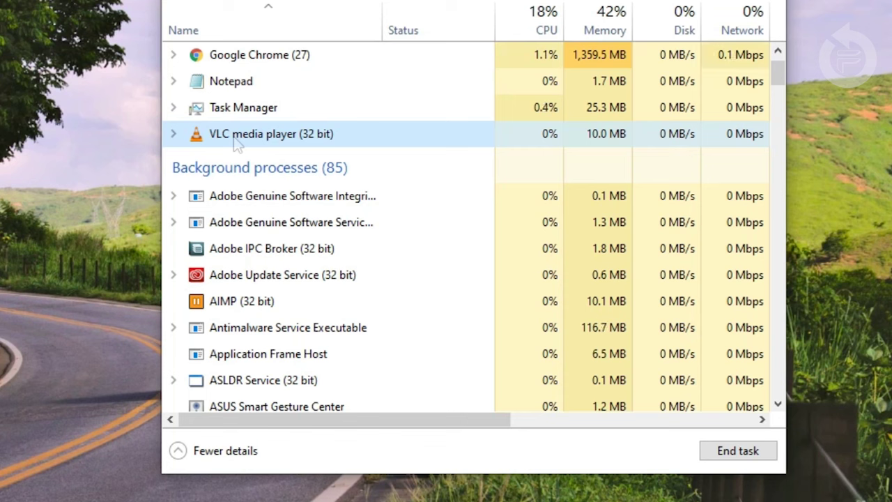
# Locate the detailed entry of VLC media player, vlc.exe, and end its process tree
pyautogui.rightClick(236, 139)
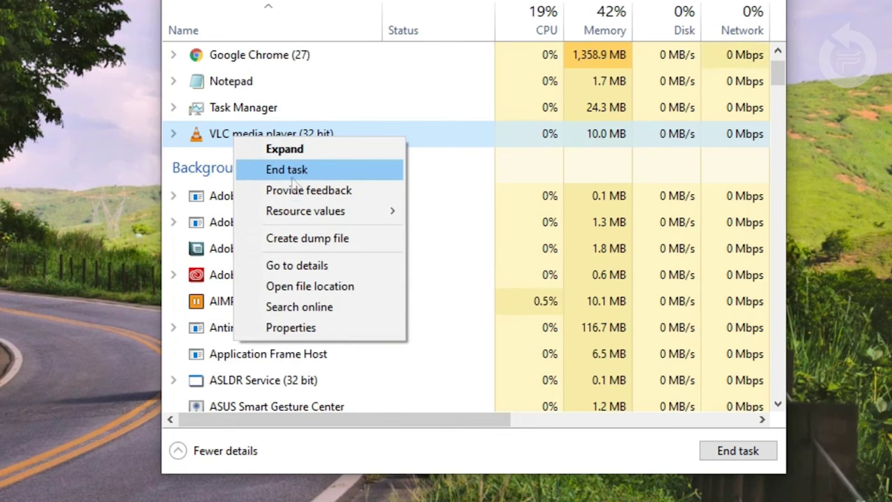
pyautogui.click(296, 266)
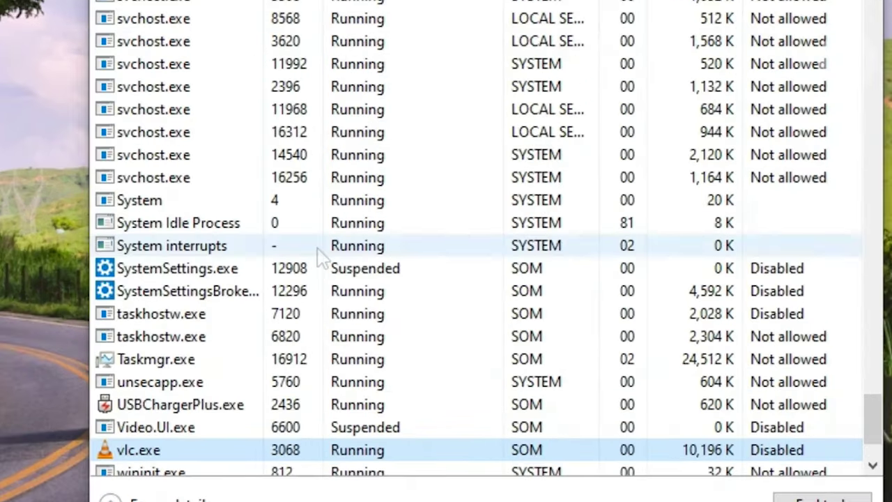
pyautogui.scroll(-2, 349, 264)
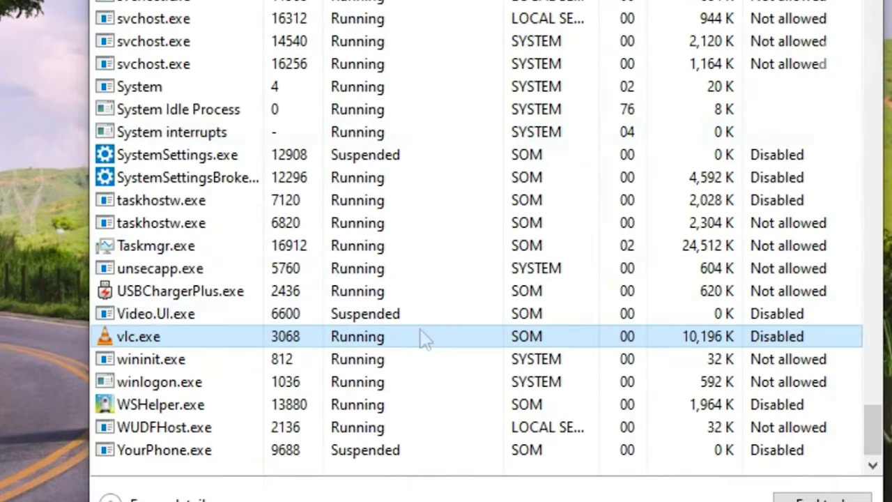
pyautogui.rightClick(153, 345)
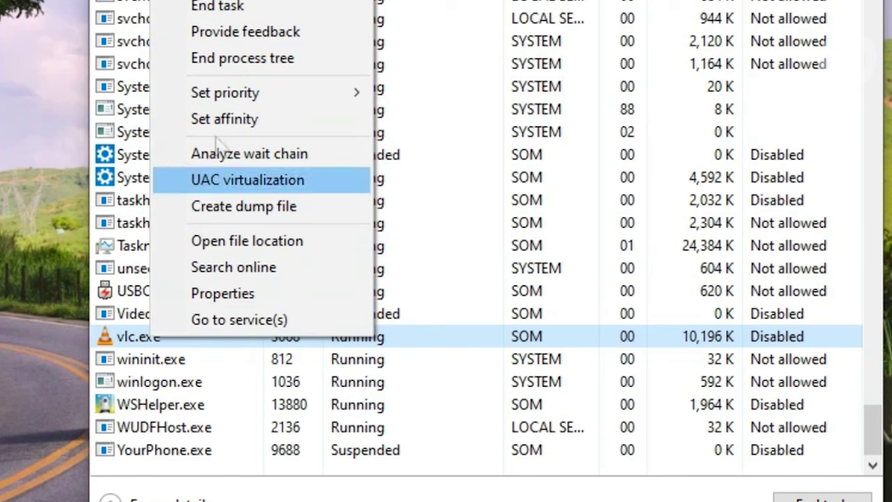
pyautogui.click(265, 64)
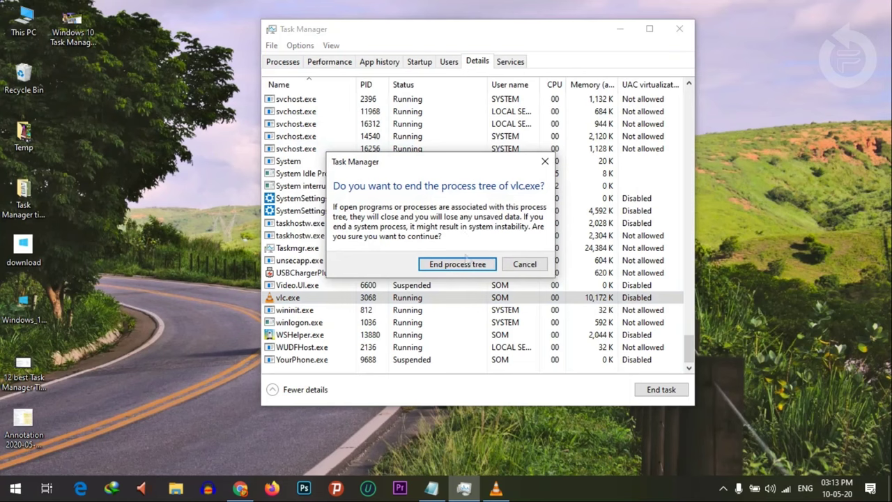
pyautogui.click(447, 270)
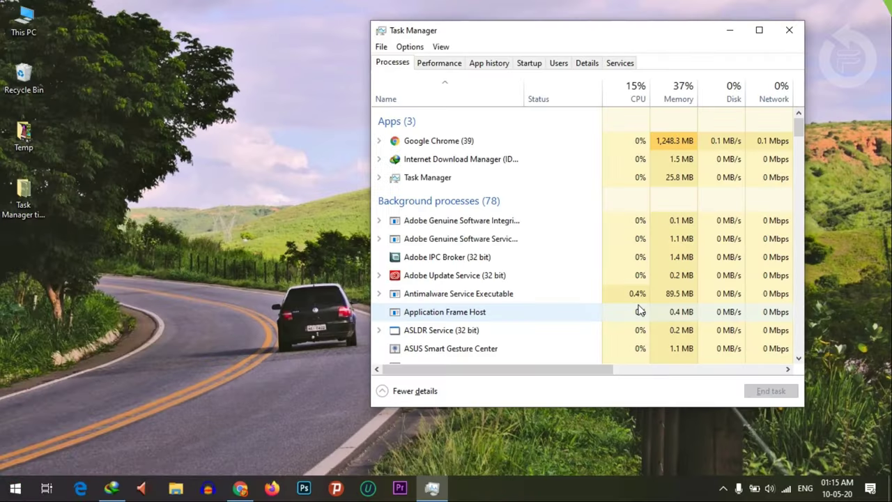
# Open a File Explorer window, minimize it, and restart the Windows Explorer process
pyautogui.click(175, 489)
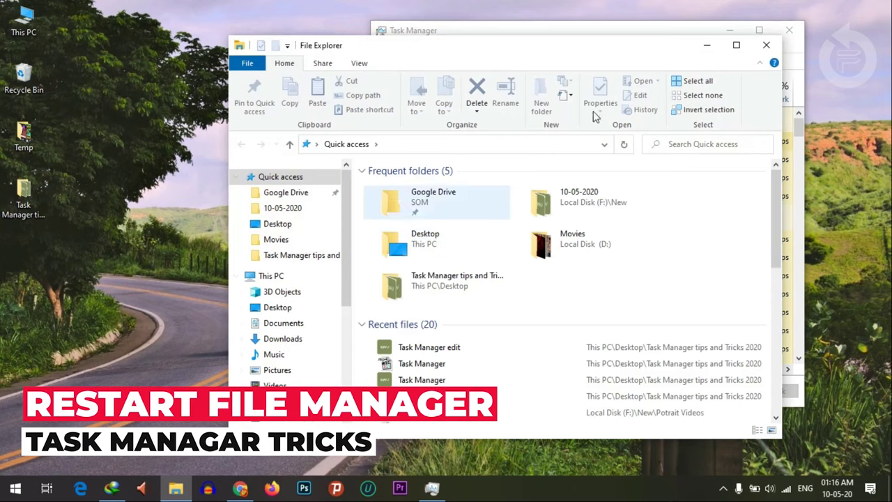
pyautogui.click(702, 44)
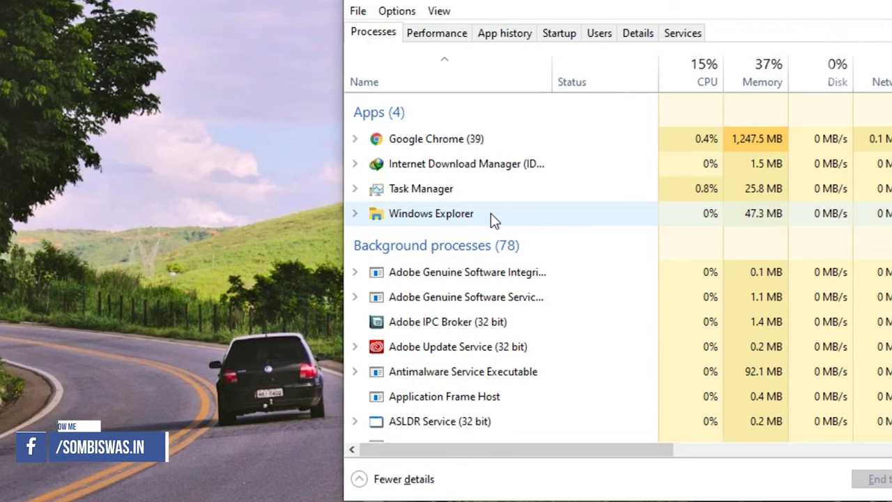
pyautogui.click(493, 219)
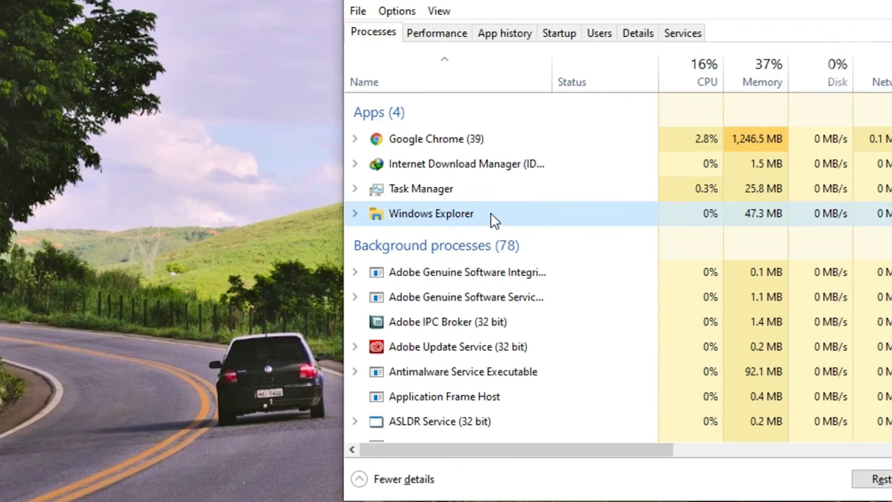
pyautogui.rightClick(491, 215)
pyautogui.click(527, 248)
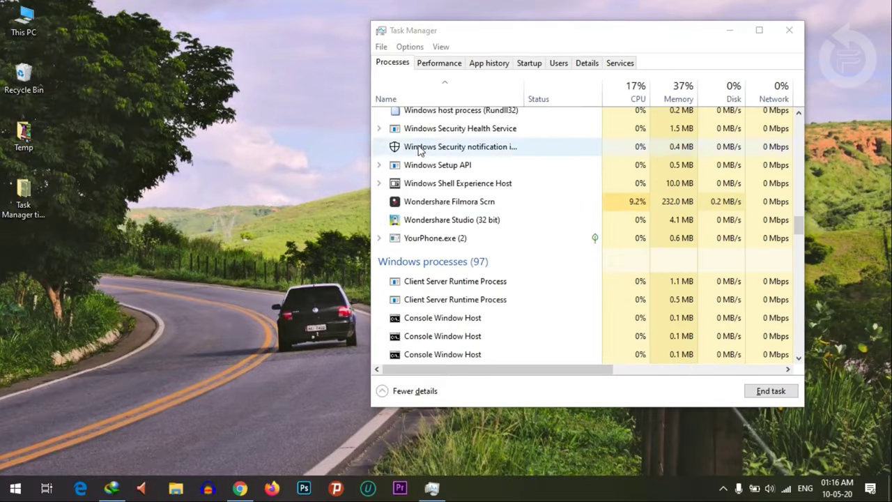
# Search online for information about the Wondershare Studio (32 bit) background process and look through the results
pyautogui.scroll(4, 460, 189)
pyautogui.scroll(-2, 462, 185)
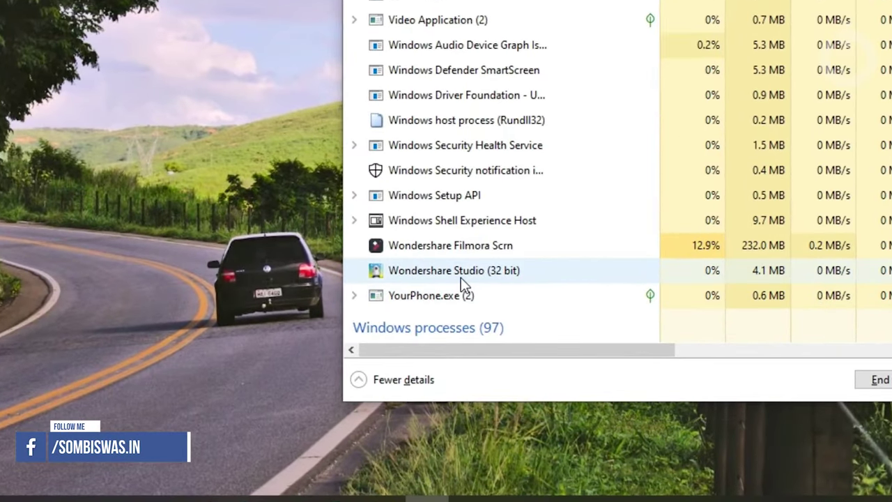
pyautogui.rightClick(461, 277)
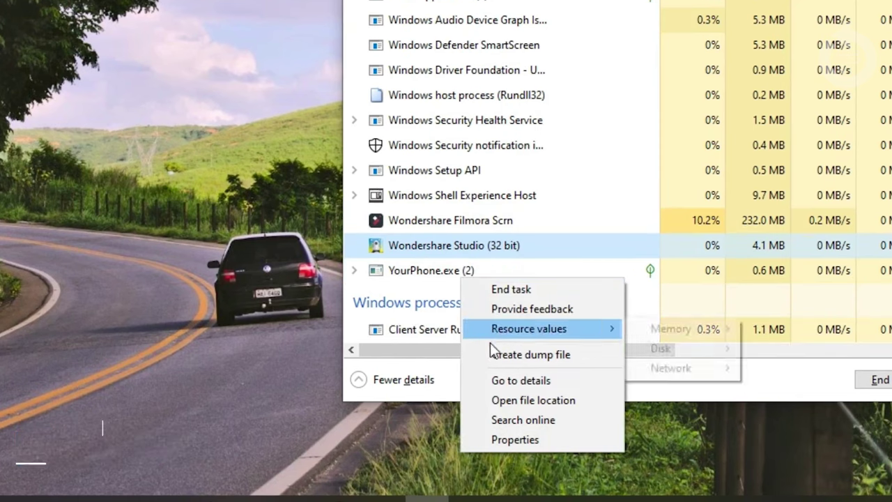
pyautogui.click(598, 424)
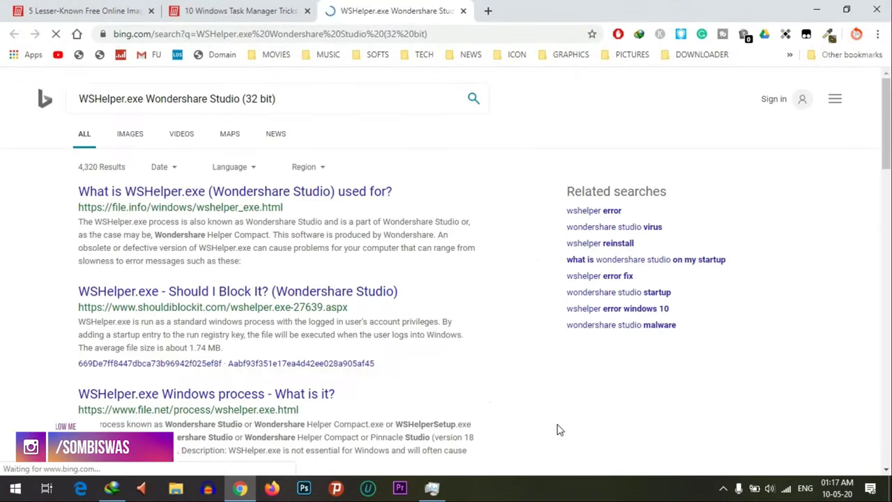
pyautogui.scroll(-2, 279, 210)
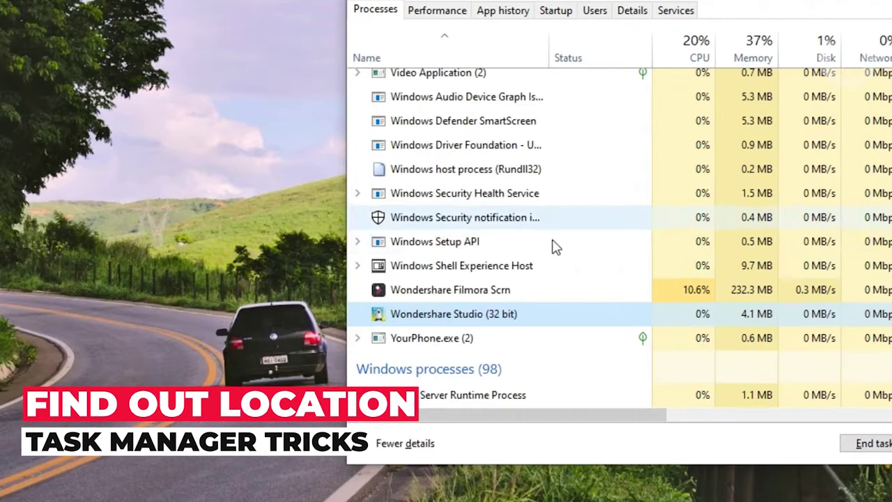
# Open the file location of Wondershare Studio (32 bit), look through its program folder, and close that folder window
pyautogui.click(494, 296)
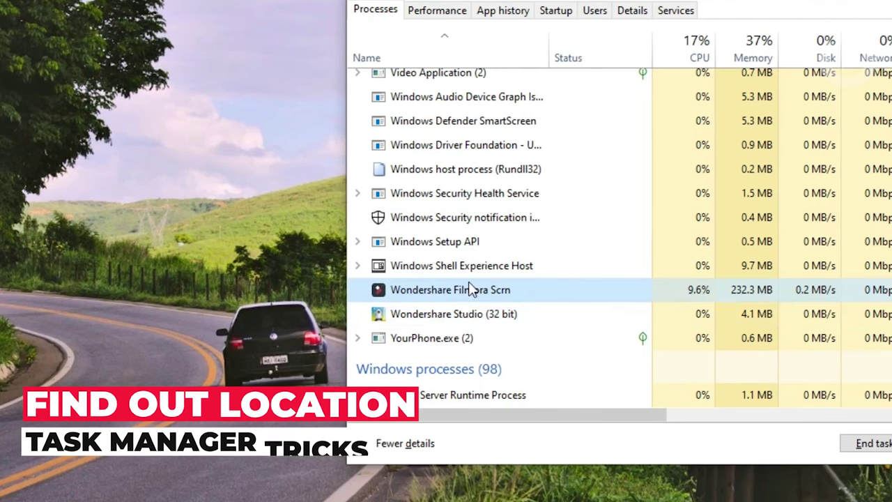
pyautogui.click(462, 323)
pyautogui.rightClick(461, 322)
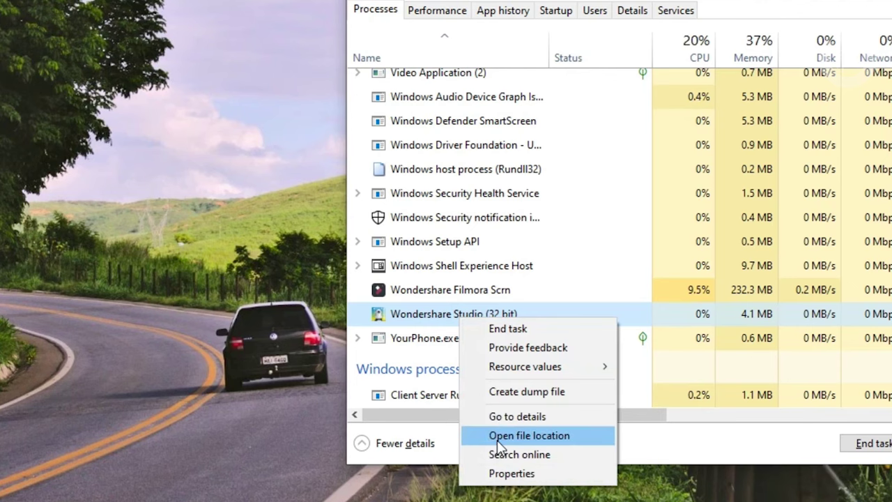
pyautogui.click(567, 440)
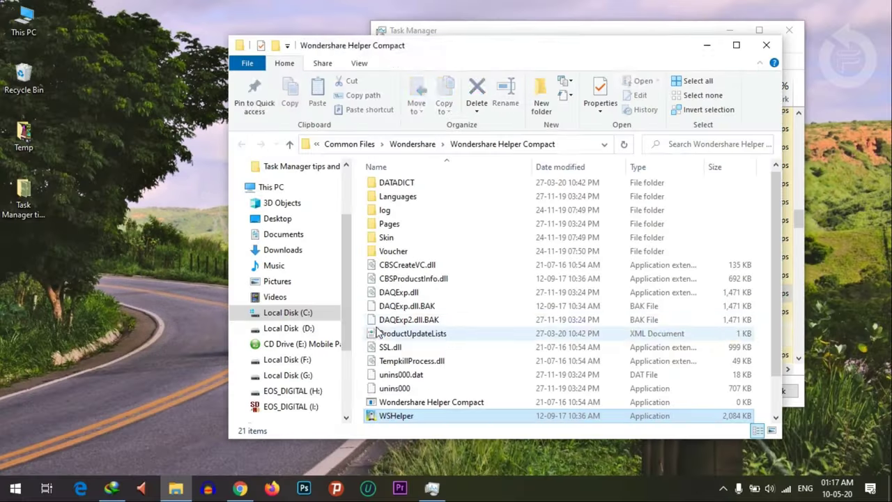
pyautogui.scroll(-1, 551, 272)
pyautogui.scroll(1, 553, 281)
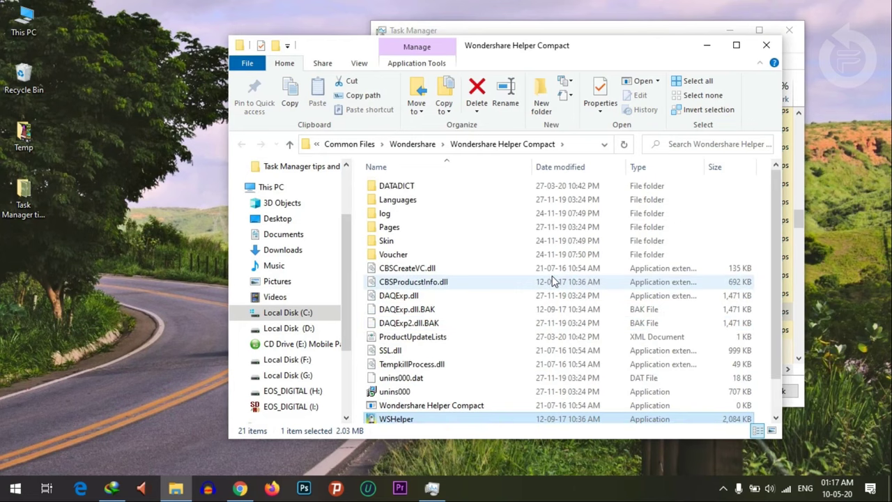
pyautogui.scroll(-1, 553, 281)
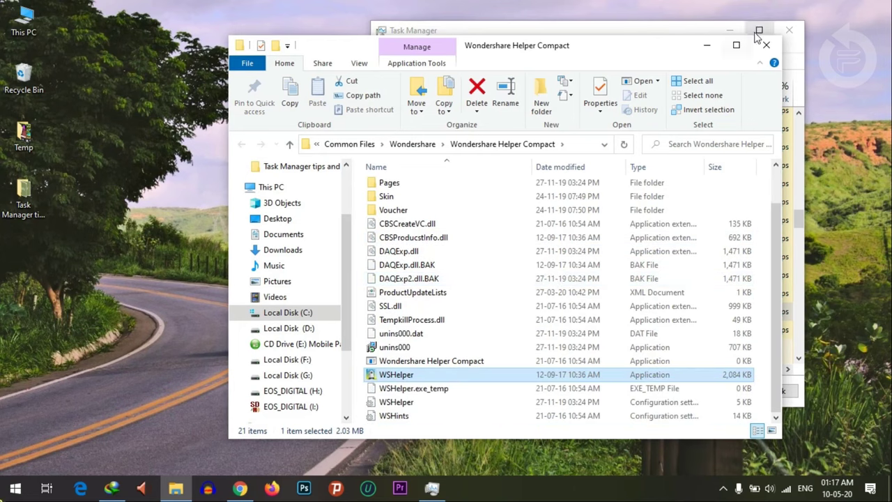
pyautogui.click(757, 37)
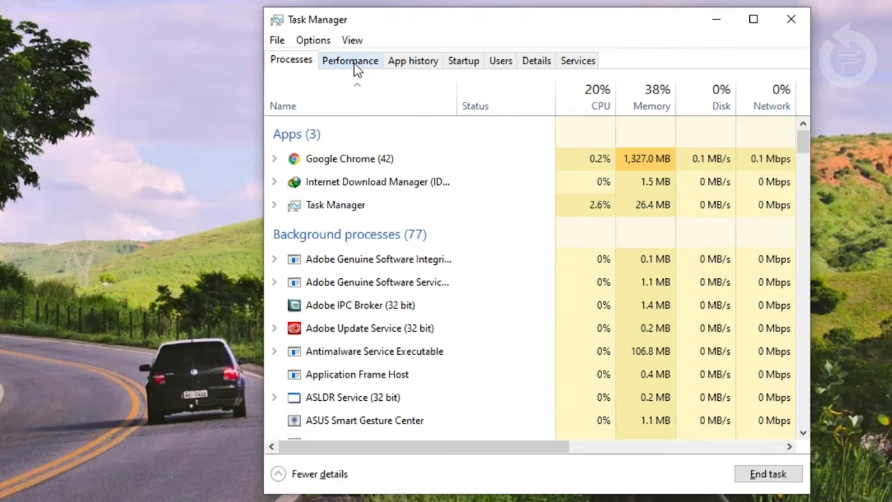
# Show the CPU performance graph and statistics
pyautogui.click(356, 63)
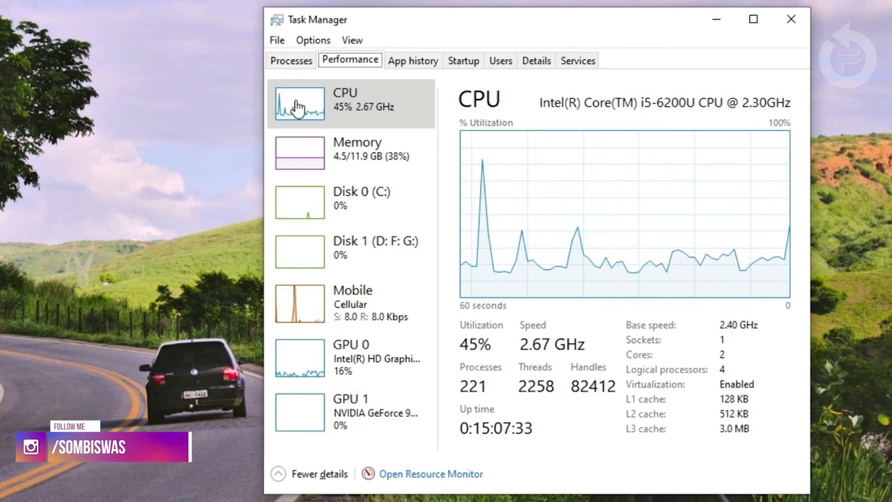
# Hide the small graphs in the performance resource list and switch Task Manager to the compact summary view
pyautogui.rightClick(358, 119)
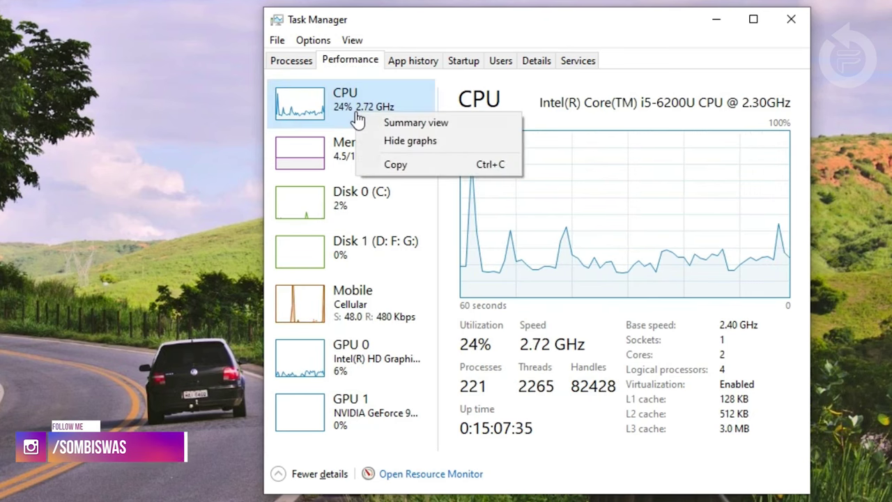
pyautogui.click(417, 141)
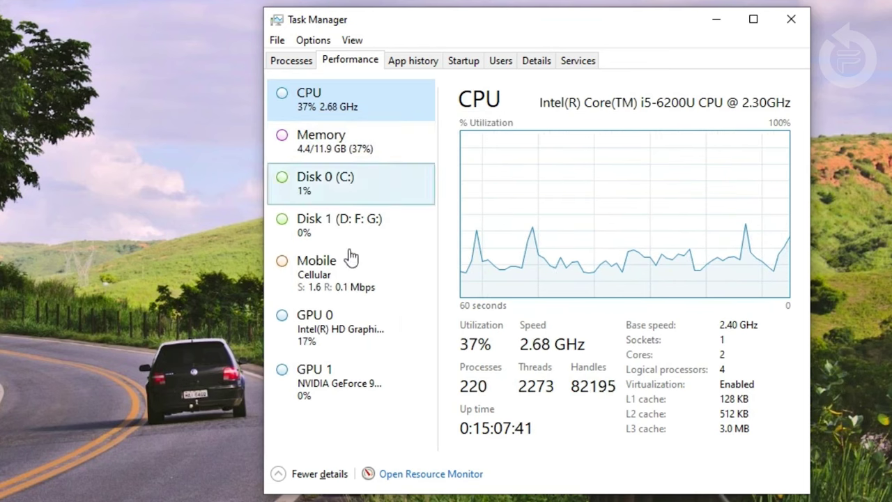
pyautogui.rightClick(364, 115)
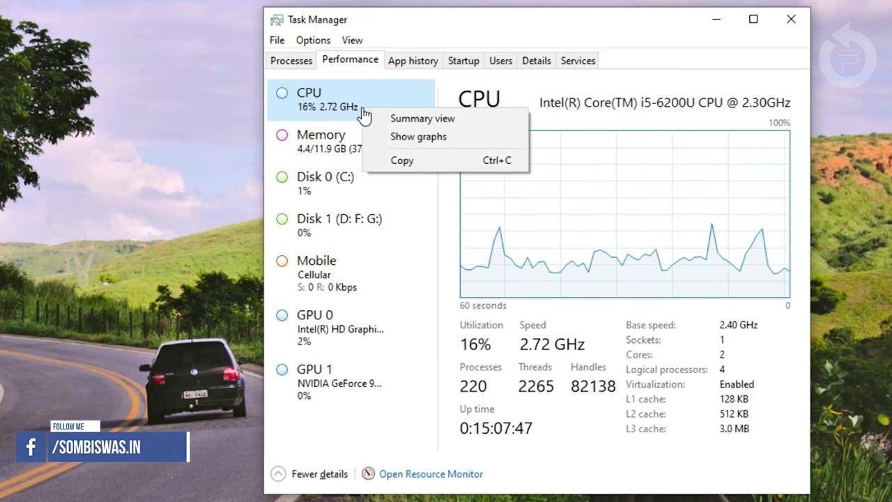
pyautogui.click(430, 119)
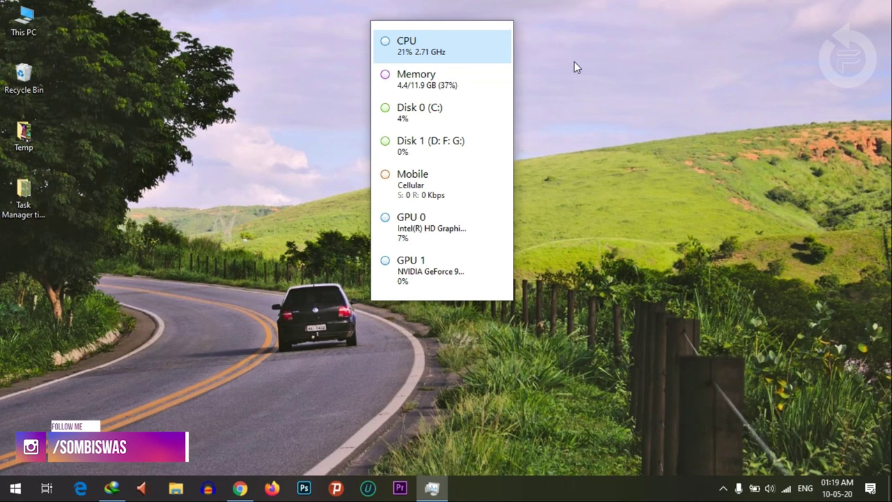
# Close and reopen Task Manager, and show the small graphs in the performance resource list
pyautogui.hotkey('alt', 'F4')
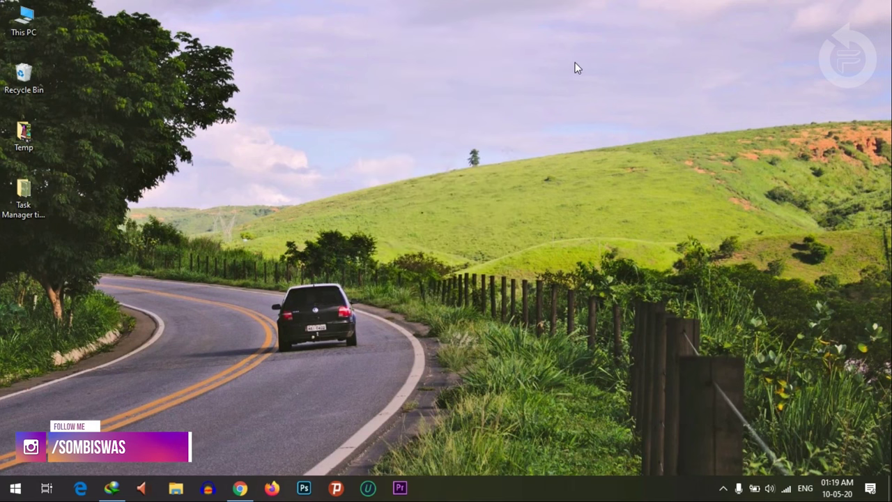
pyautogui.rightClick(638, 499)
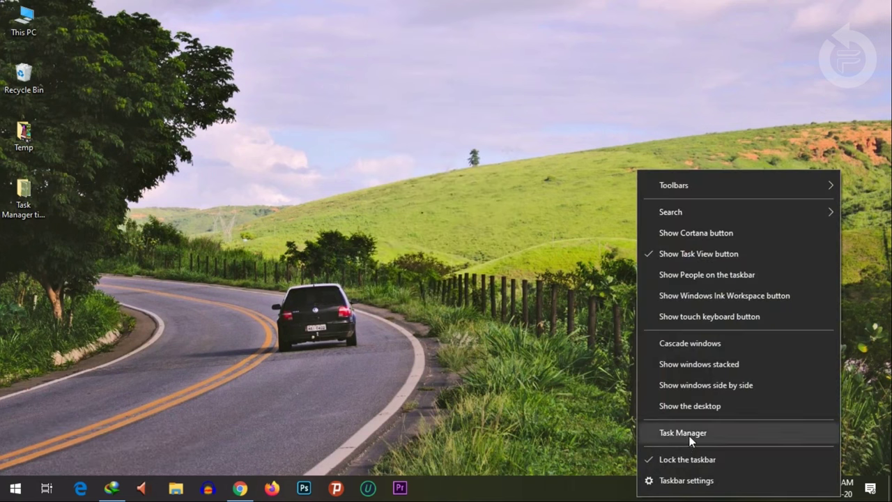
pyautogui.click(687, 433)
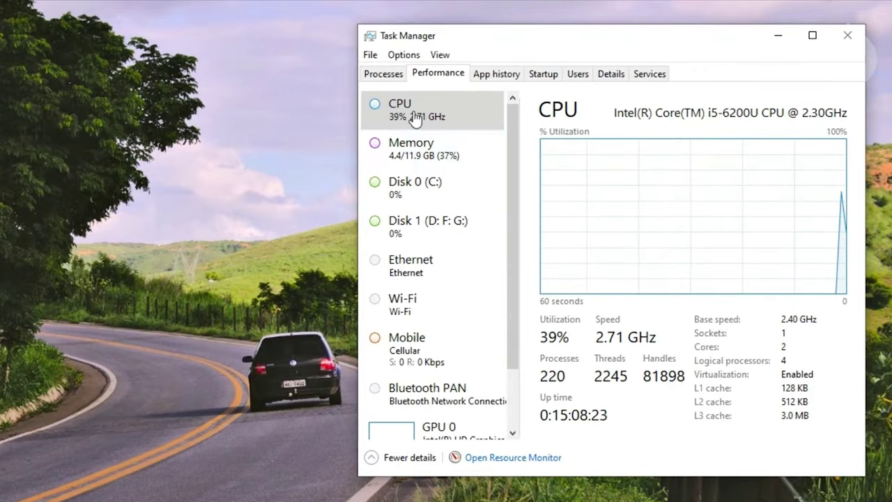
pyautogui.rightClick(415, 119)
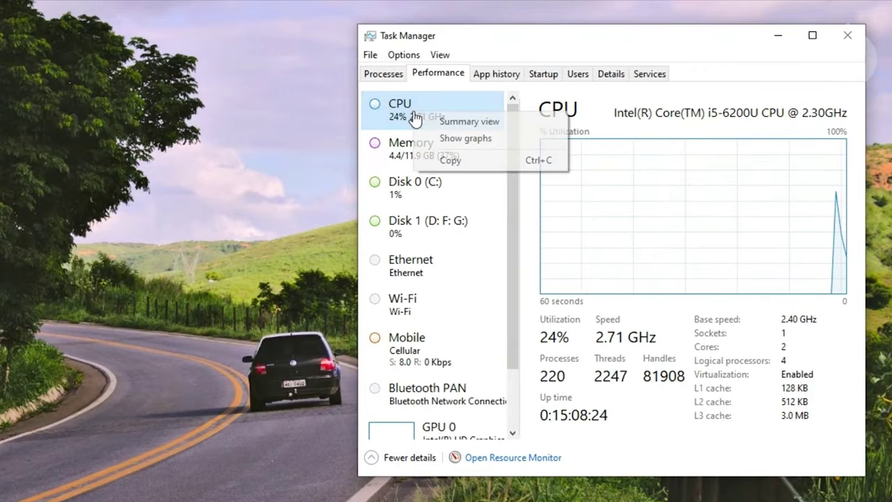
pyautogui.click(495, 139)
# Switch Task Manager to the summary view with graphs and restore the full window
pyautogui.rightClick(440, 117)
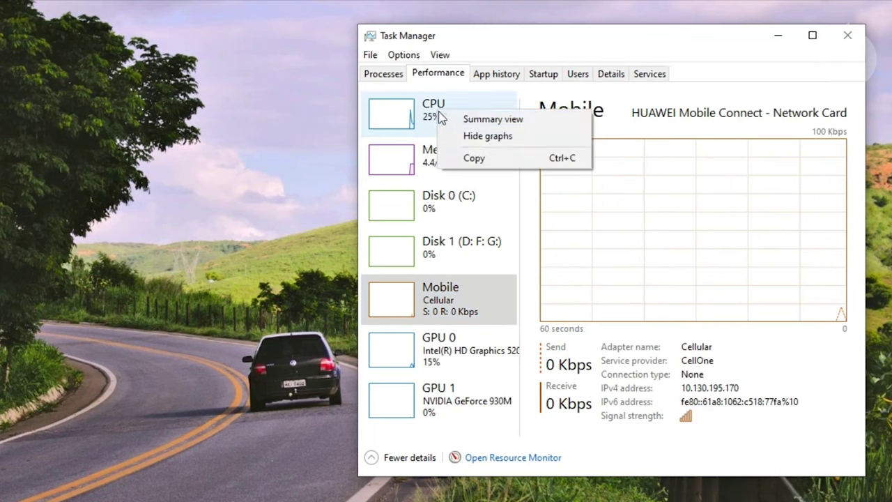
pyautogui.click(484, 122)
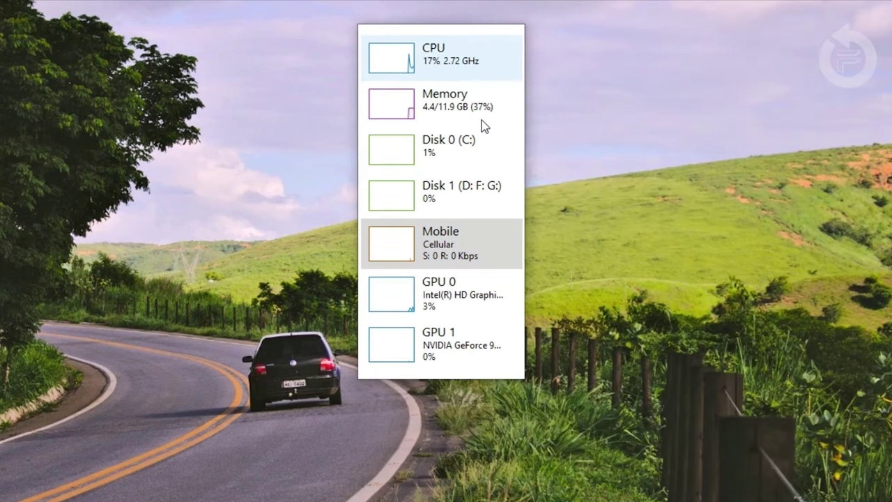
pyautogui.doubleClick(393, 251)
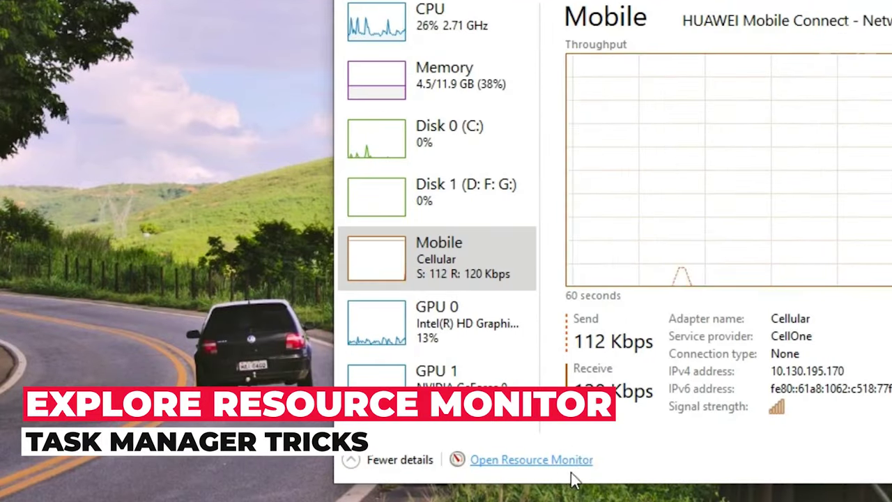
# Open Resource Monitor, examine its CPU, memory, disk, network and overview information, and close it
pyautogui.click(554, 460)
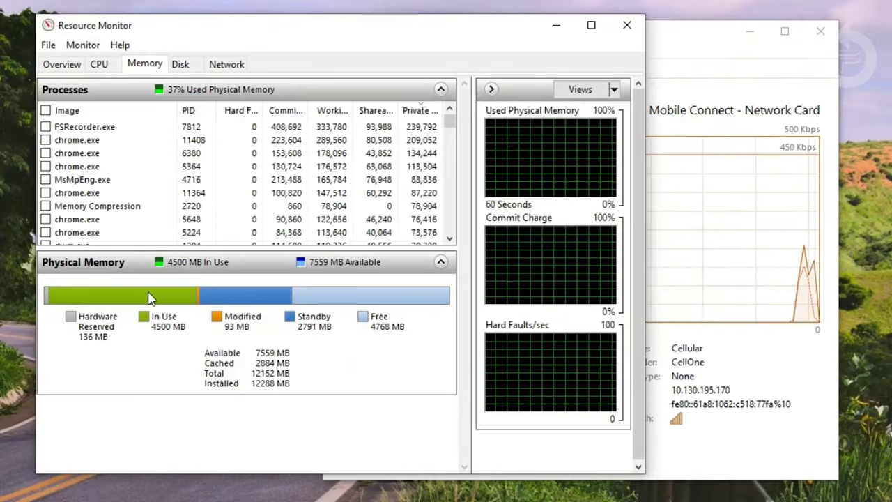
pyautogui.click(97, 65)
pyautogui.click(139, 66)
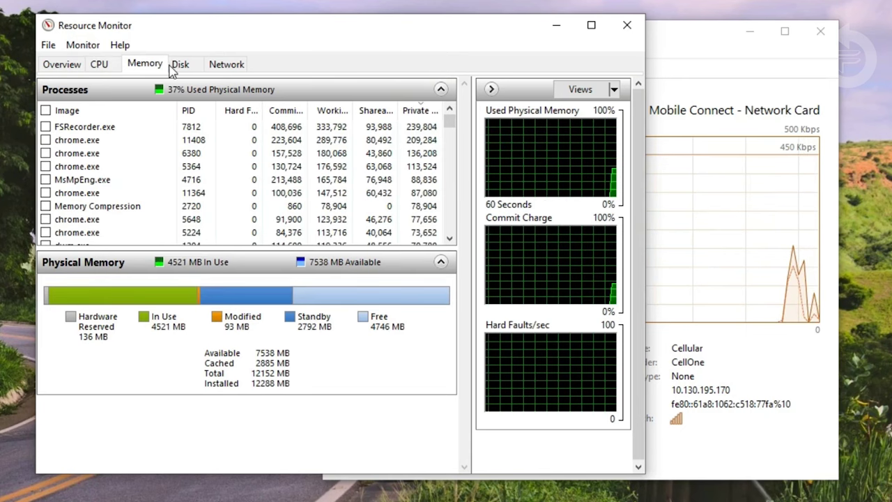
pyautogui.click(177, 67)
pyautogui.click(233, 69)
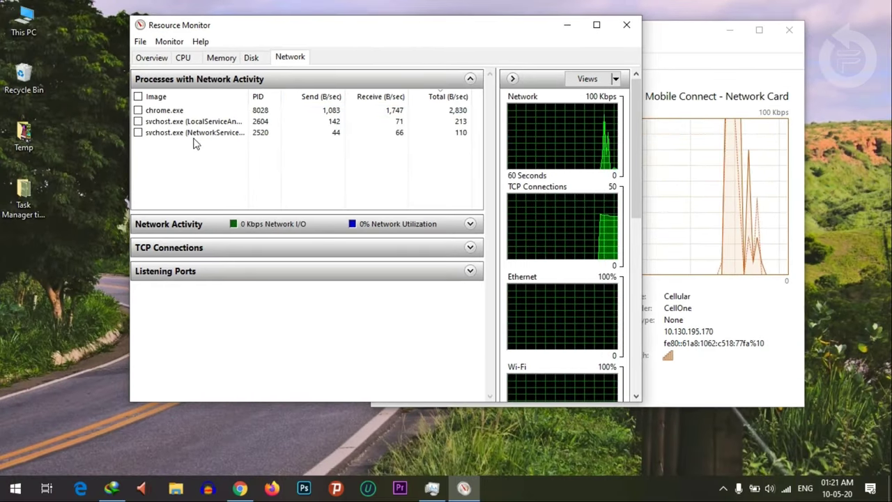
pyautogui.click(443, 223)
pyautogui.click(442, 223)
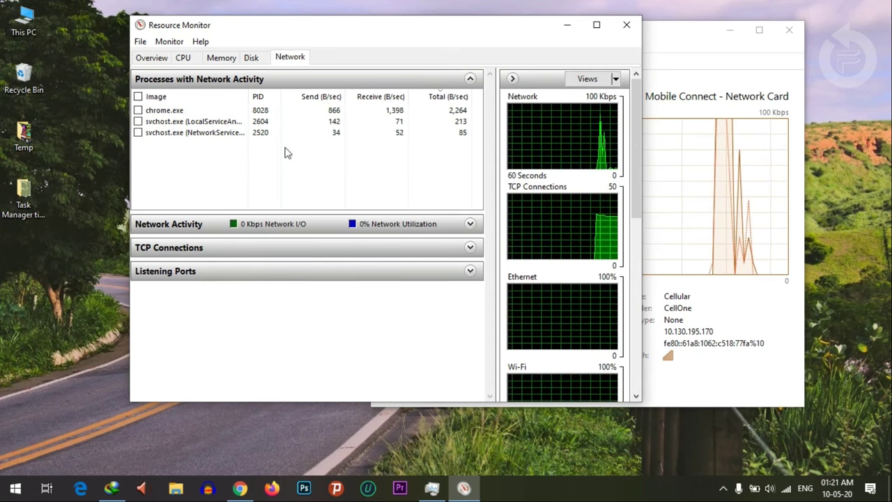
pyautogui.click(147, 59)
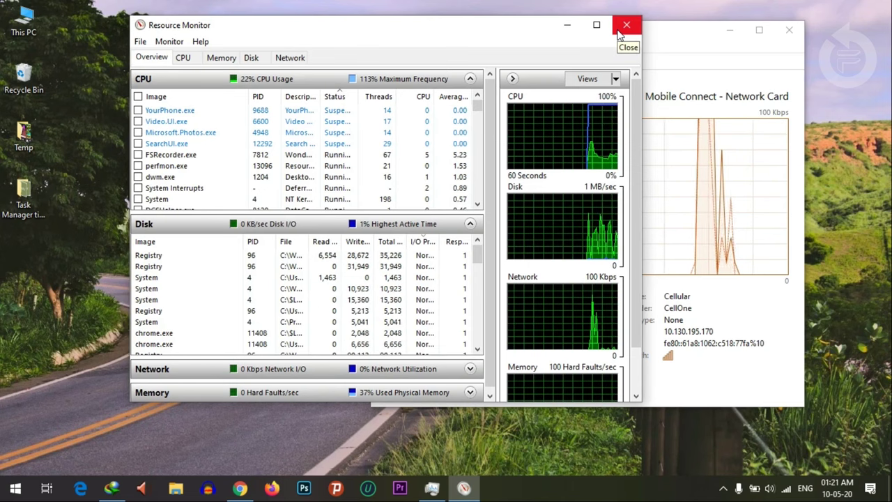
pyautogui.click(619, 32)
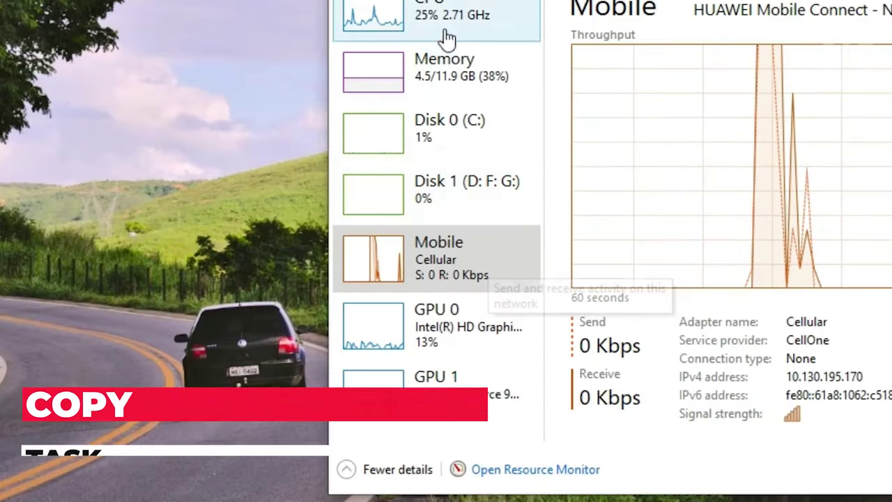
# Show the Memory performance statistics and copy their diagnostic details to the clipboard
pyautogui.click(444, 83)
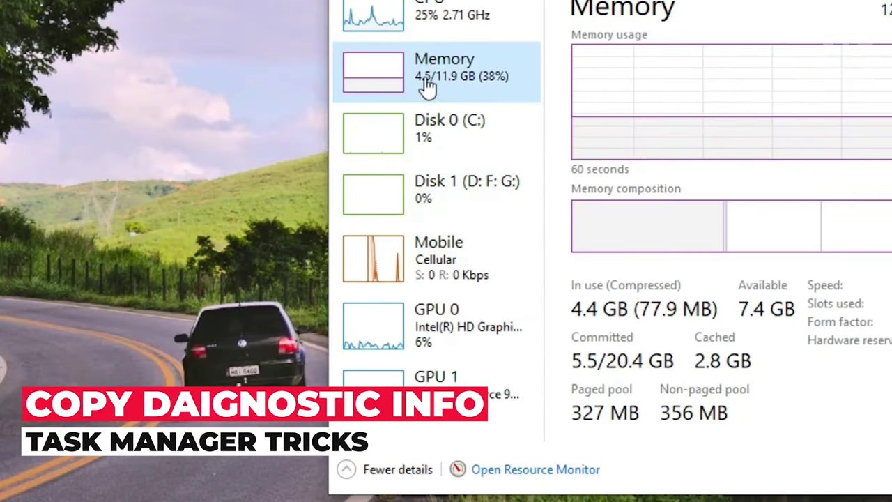
pyautogui.rightClick(452, 91)
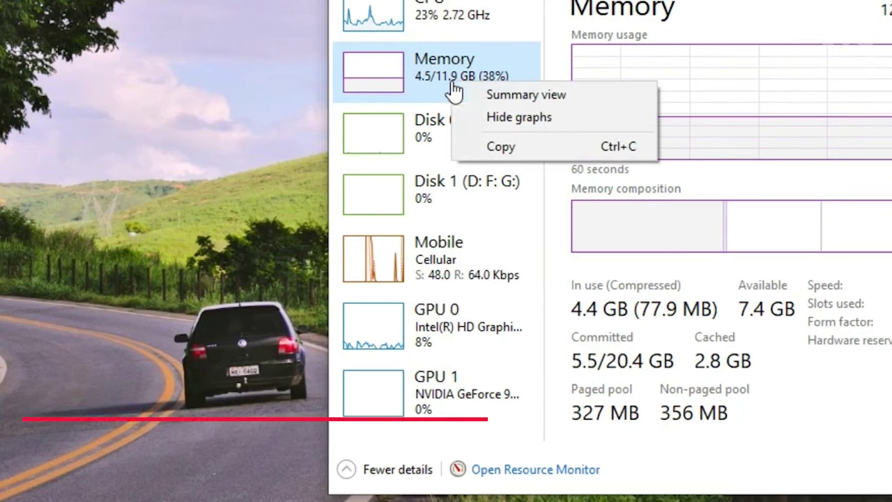
pyautogui.click(500, 153)
# Switch to a new Notepad document, paste the copied Memory details, and highlight the pasted hardware and usage lines
pyautogui.press('super')
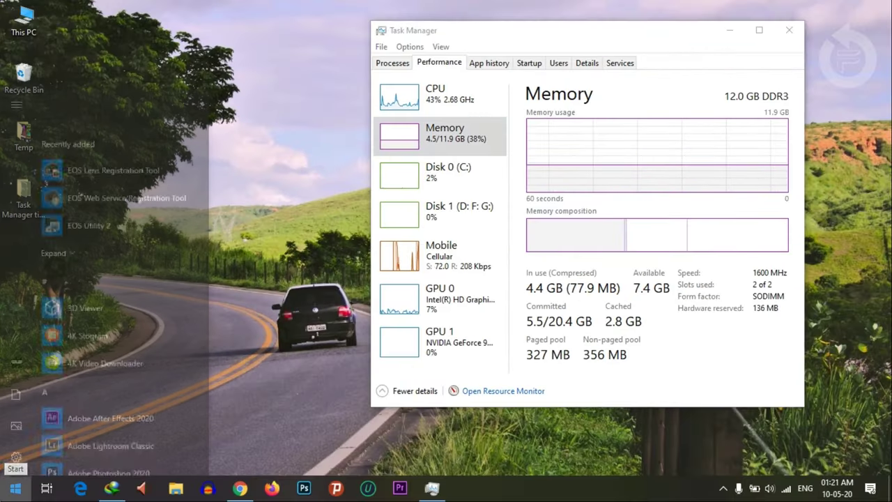
pyautogui.write('note')
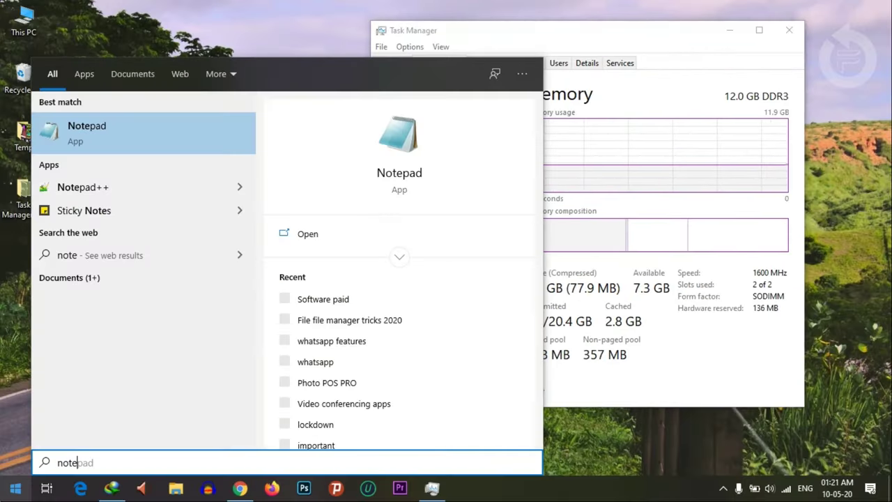
pyautogui.click(161, 151)
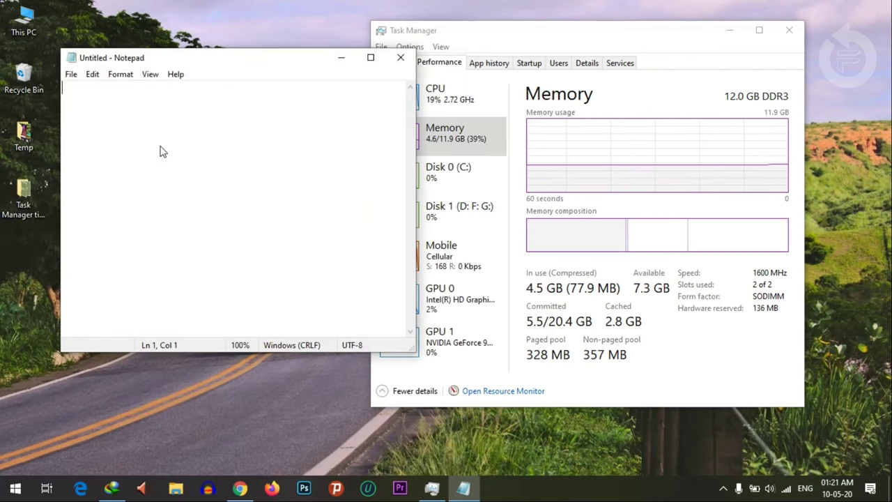
pyautogui.hotkey('ctrl', 'v')
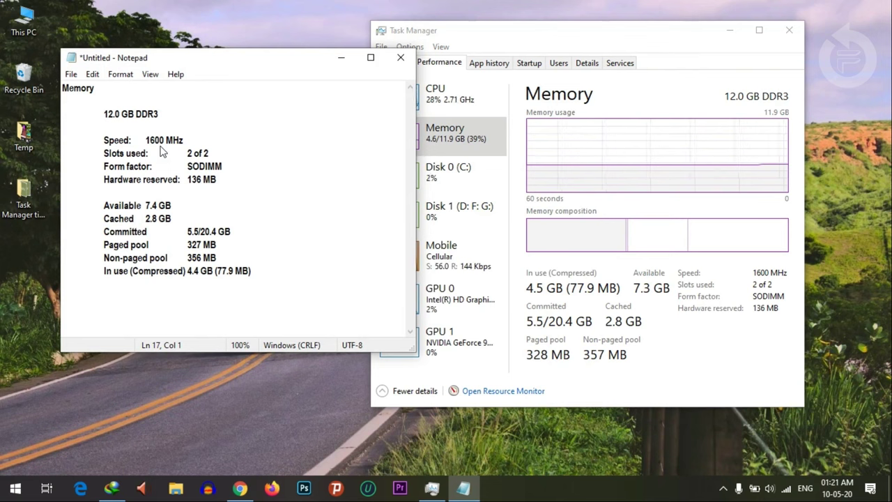
pyautogui.moveTo(168, 283); pyautogui.dragTo(89, 128)
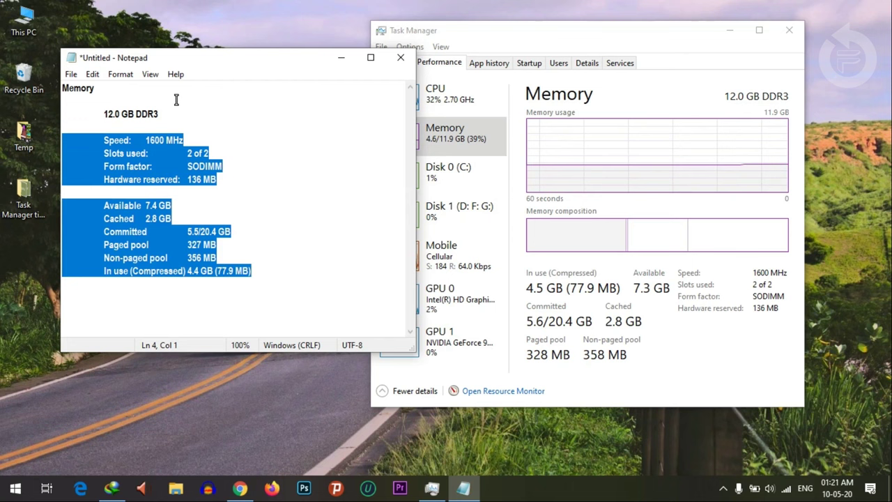
pyautogui.click(272, 263)
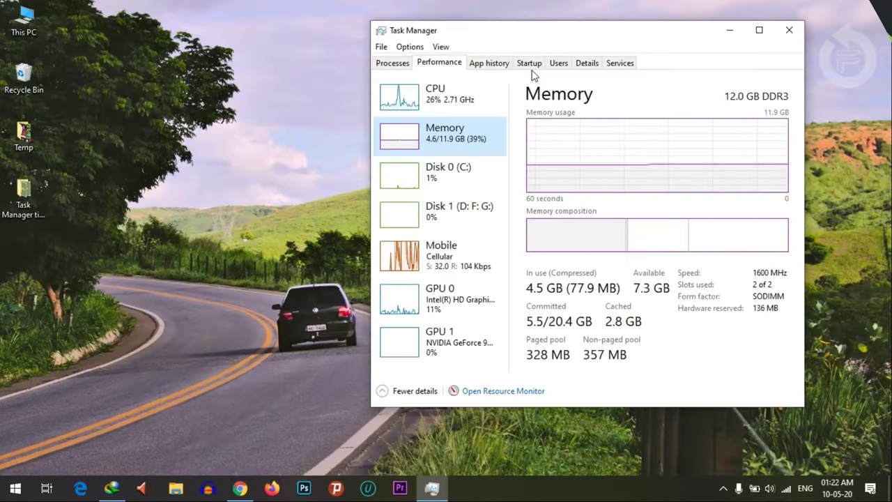
# Enable EOS Utility and Java Update Scheduler in the list of startup programs
pyautogui.click(532, 68)
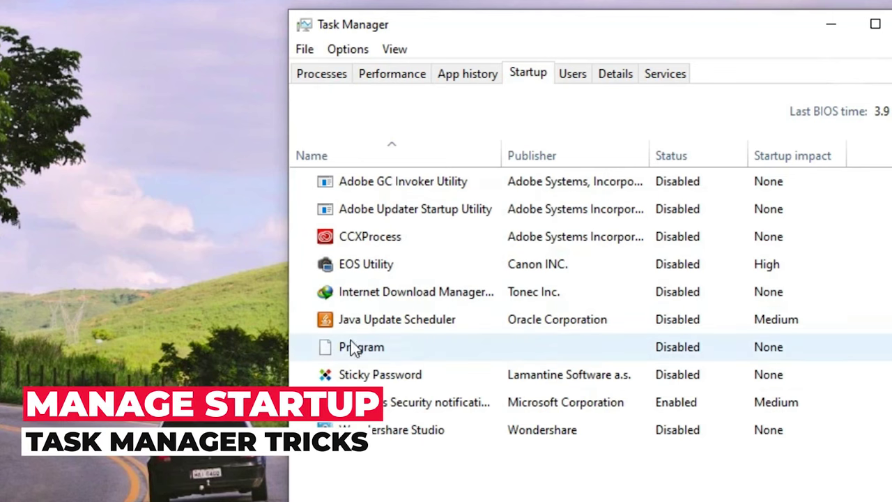
pyautogui.rightClick(385, 326)
pyautogui.rightClick(382, 271)
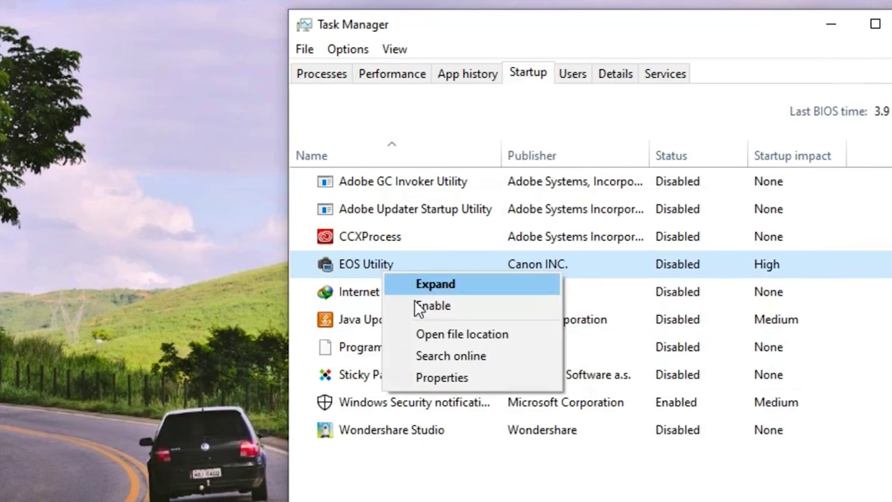
pyautogui.click(419, 305)
pyautogui.rightClick(375, 336)
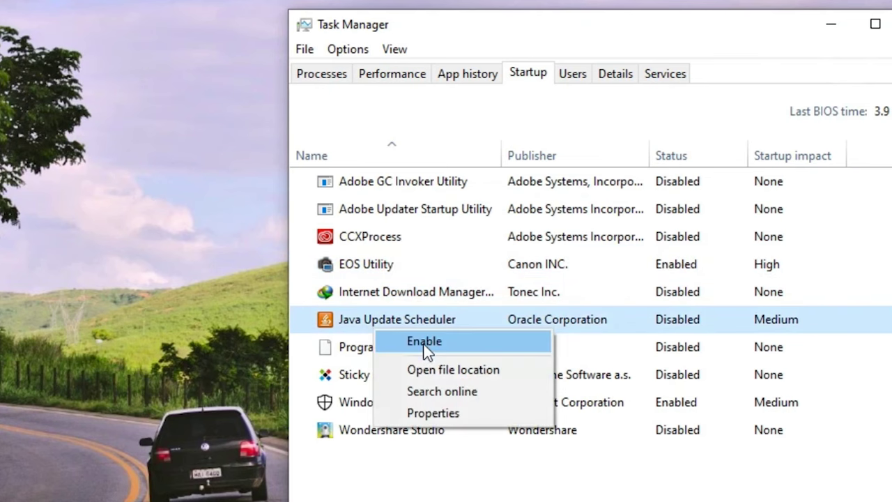
pyautogui.click(422, 343)
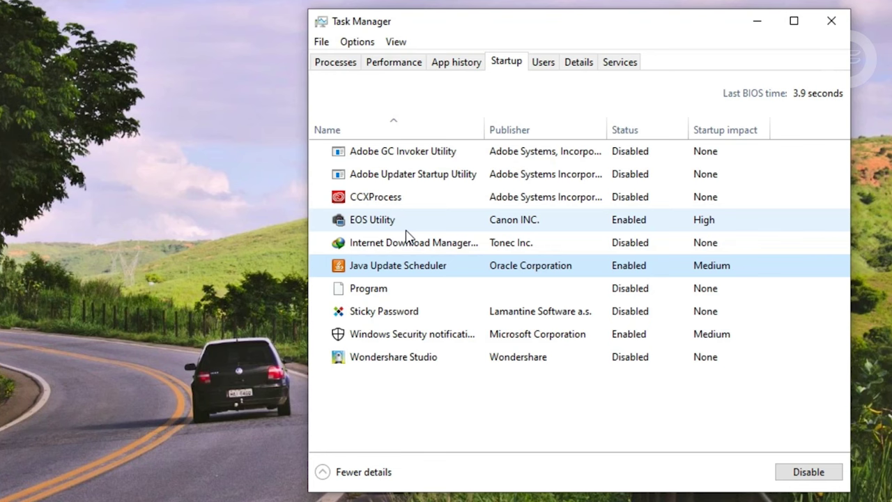
# Disable EOS Utility and Java Update Scheduler in the list of startup programs
pyautogui.click(450, 229)
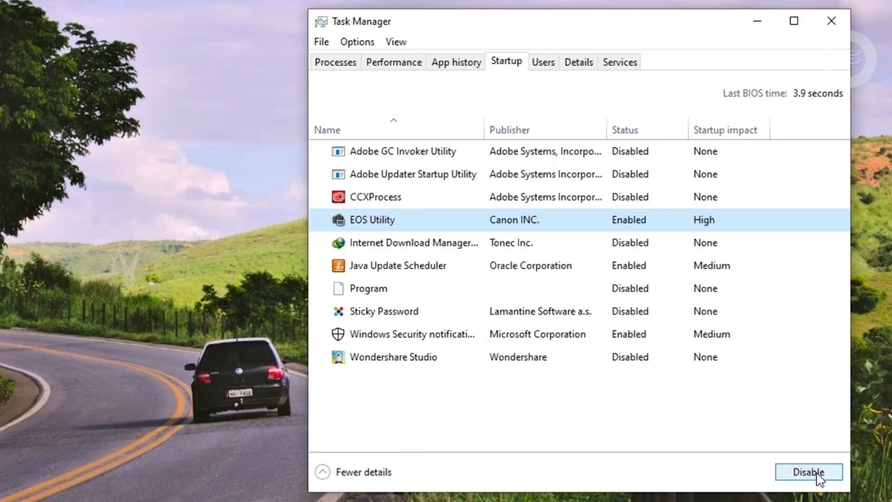
pyautogui.rightClick(390, 227)
pyautogui.click(434, 255)
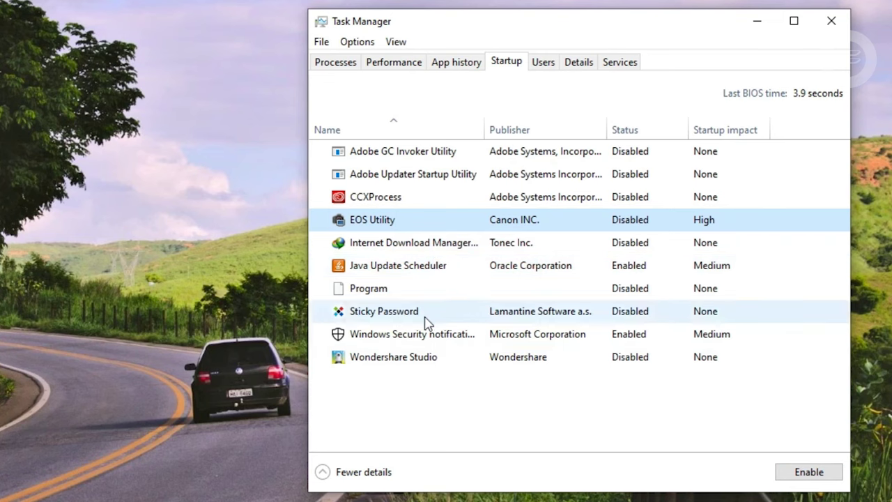
pyautogui.rightClick(413, 274)
pyautogui.click(465, 282)
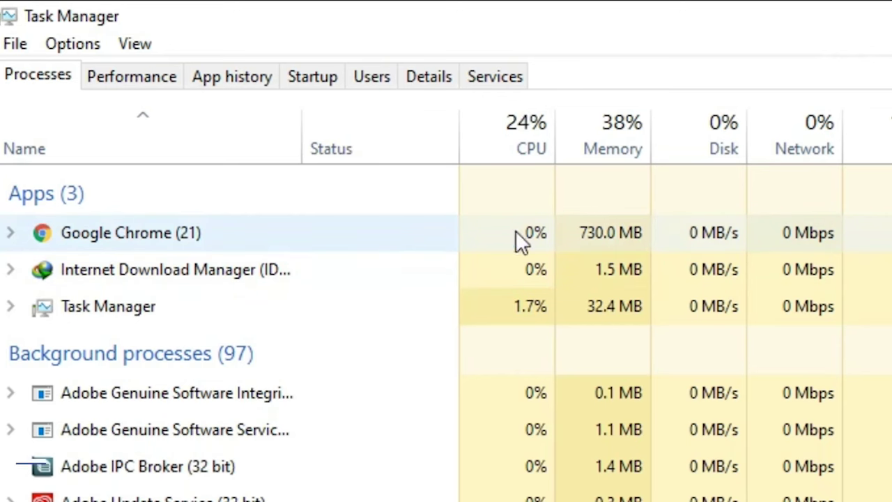
# Display the memory usage of the listed processes as percents instead of values
pyautogui.rightClick(137, 241)
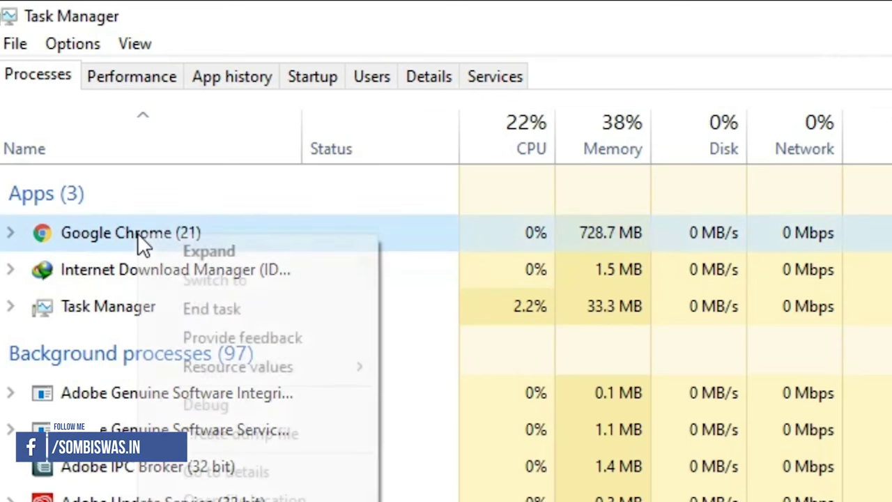
pyautogui.moveTo(209, 366)
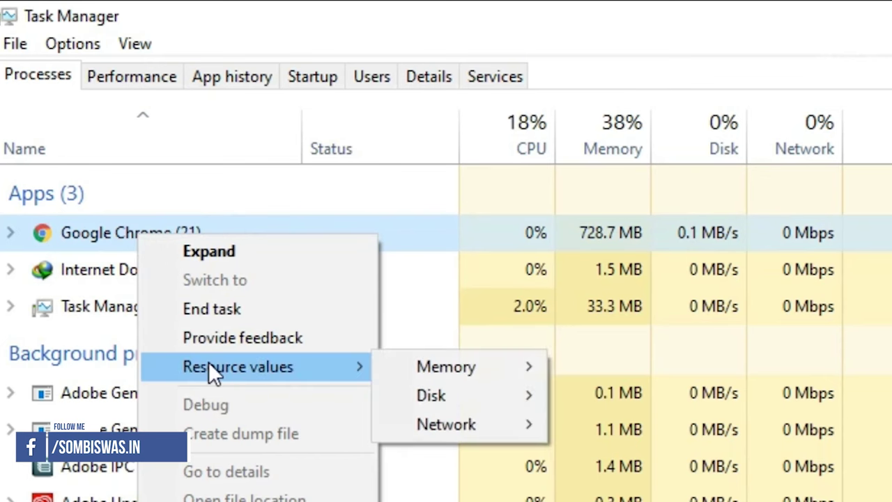
pyautogui.moveTo(503, 367)
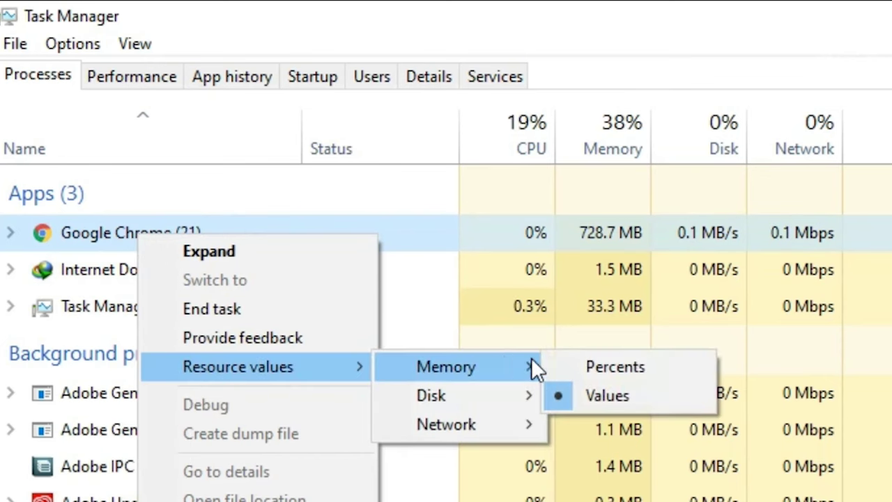
pyautogui.click(616, 367)
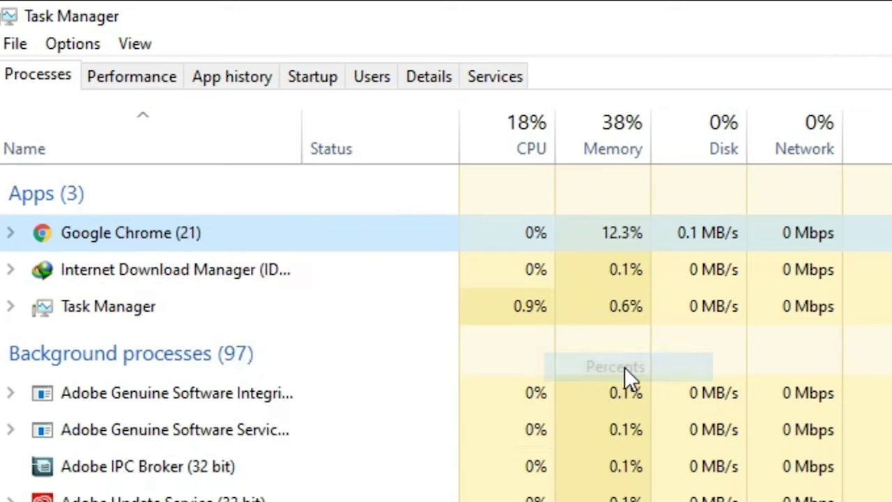
# Switch the memory usage of the listed processes back to being displayed as values
pyautogui.rightClick(218, 236)
pyautogui.moveTo(323, 363)
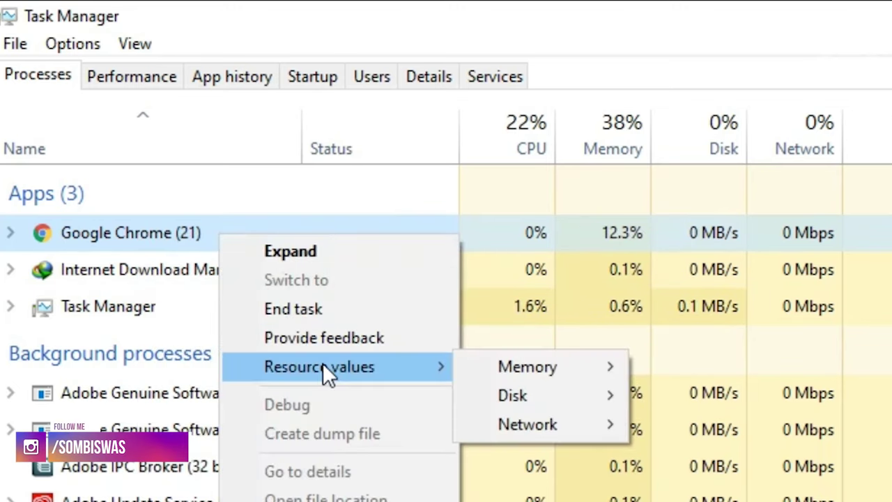
pyautogui.moveTo(585, 366)
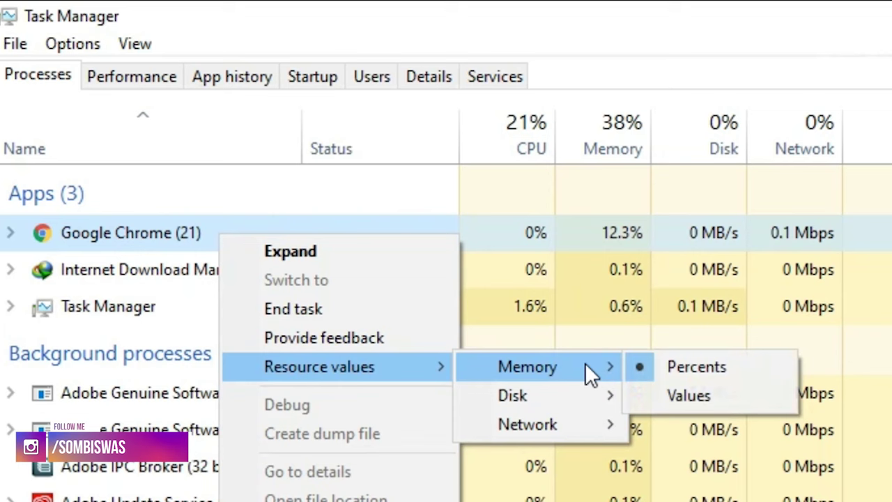
pyautogui.click(695, 391)
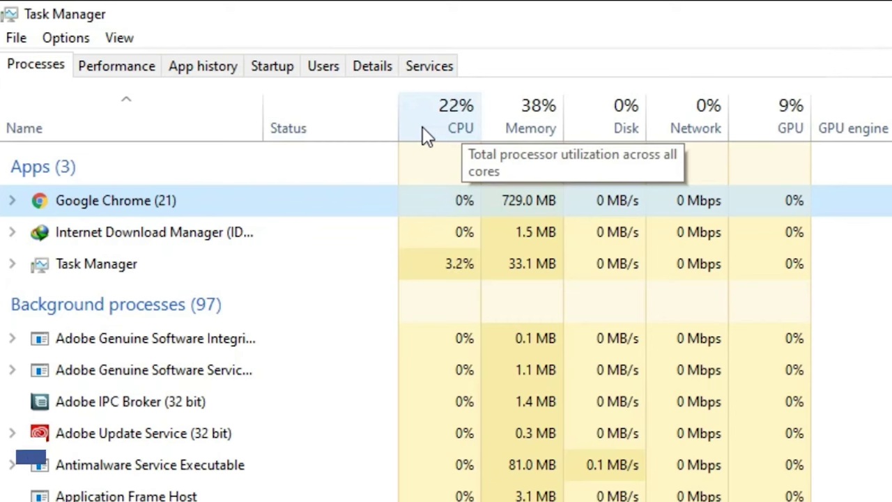
# Add the Process name column to the process list, look through it, and hide the column again
pyautogui.rightClick(246, 73)
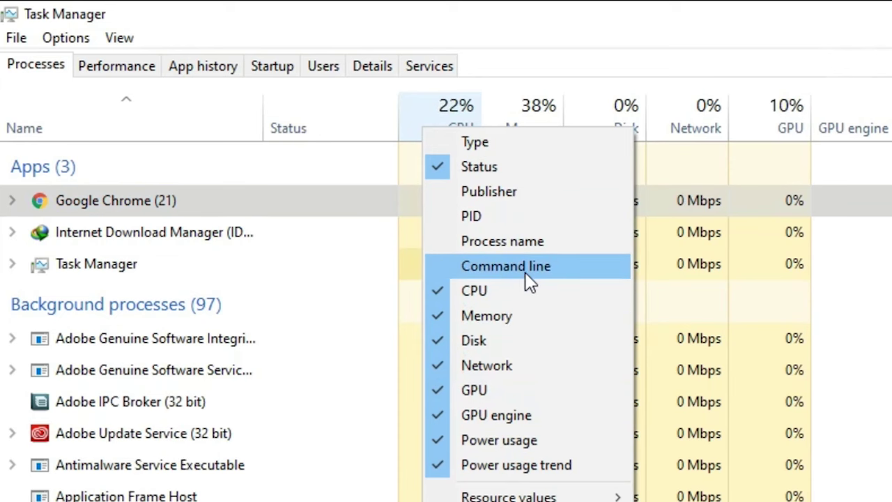
pyautogui.click(543, 243)
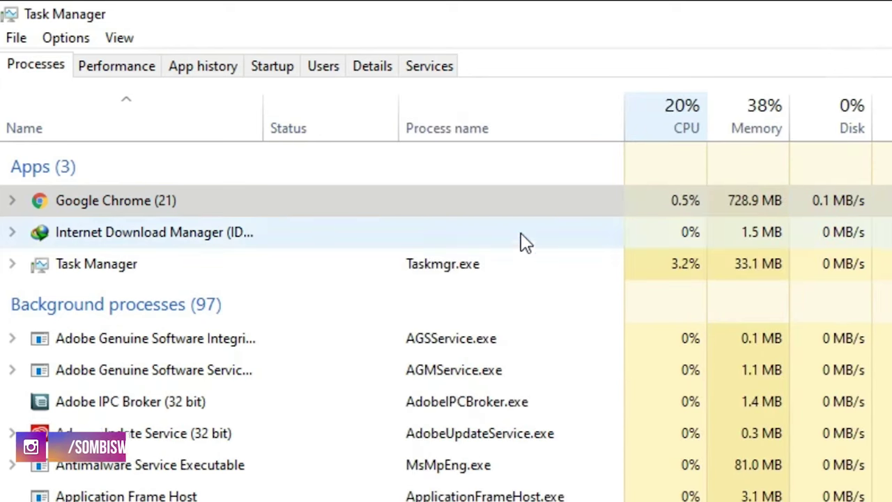
pyautogui.scroll(-3, 438, 474)
pyautogui.scroll(3, 447, 390)
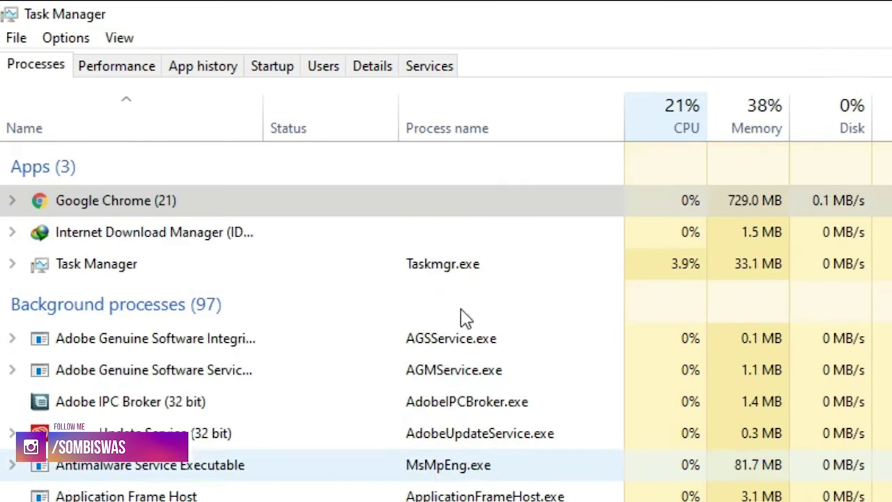
pyautogui.rightClick(588, 125)
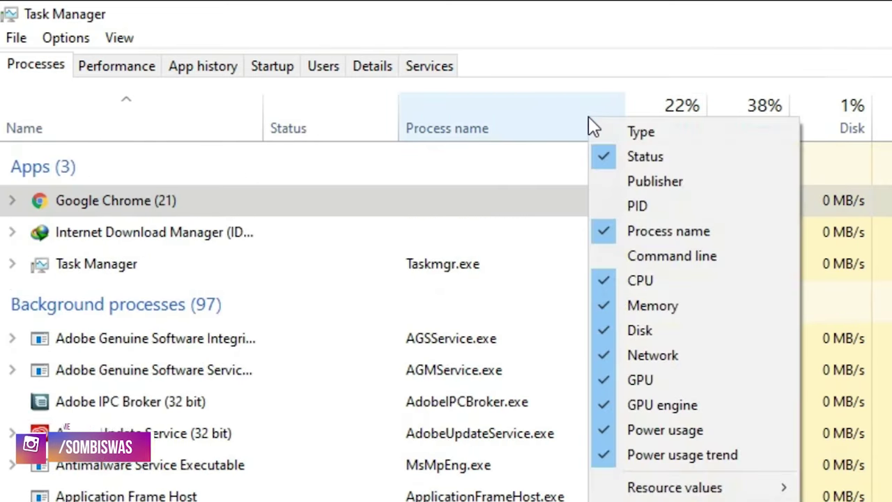
pyautogui.click(623, 233)
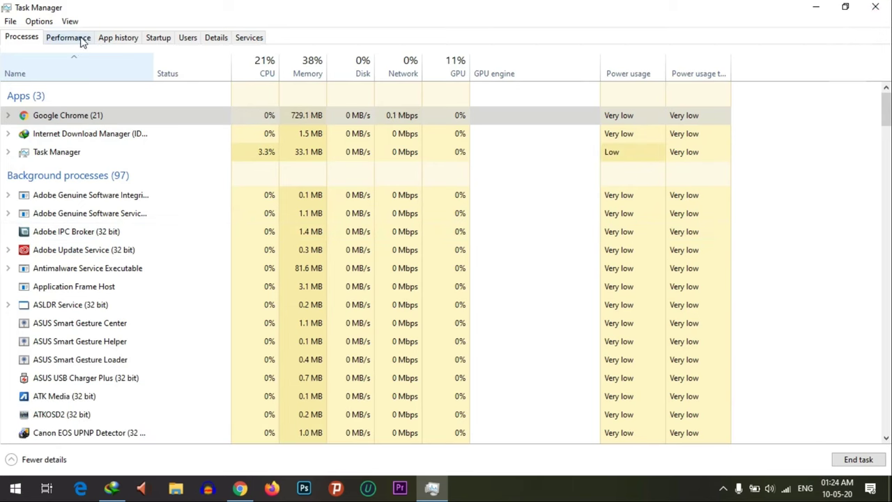
# Show the Performance page, close Task Manager, and reopen it to check which page it starts on
pyautogui.click(76, 38)
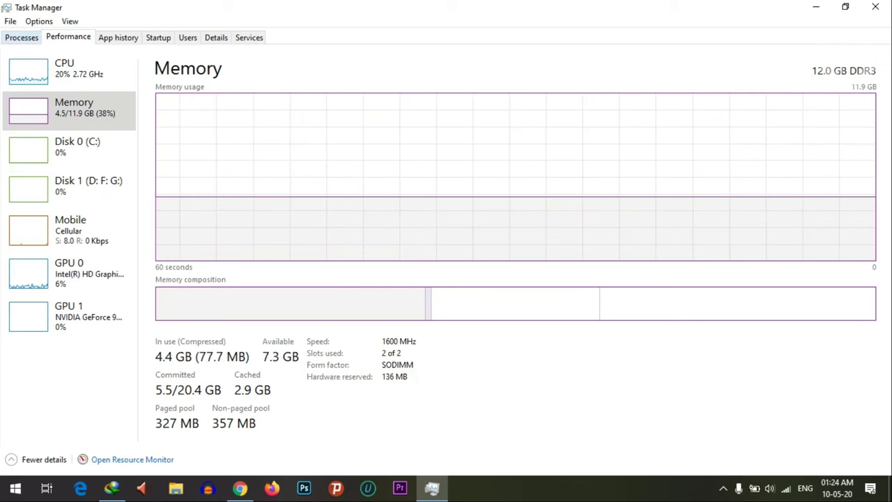
pyautogui.click(875, 7)
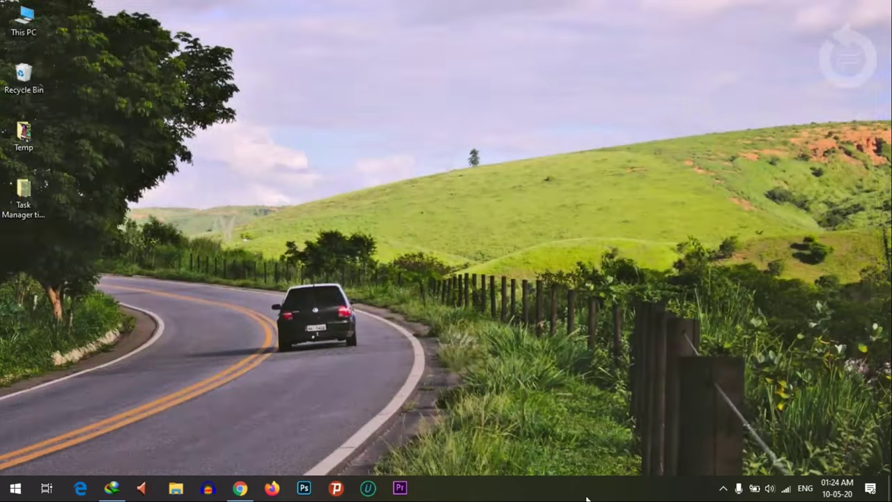
pyautogui.rightClick(590, 495)
pyautogui.click(629, 422)
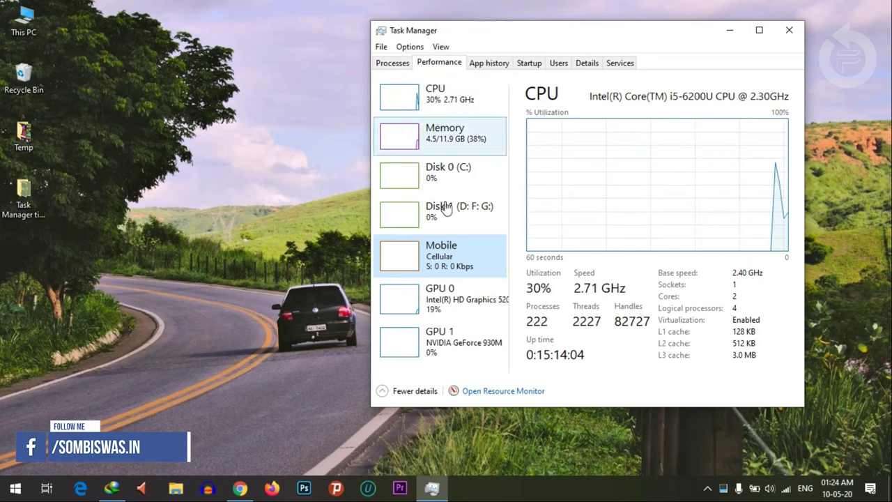
# Show the process list, set Processes as Task Manager's default tab, and restart Task Manager to check the start page
pyautogui.click(392, 65)
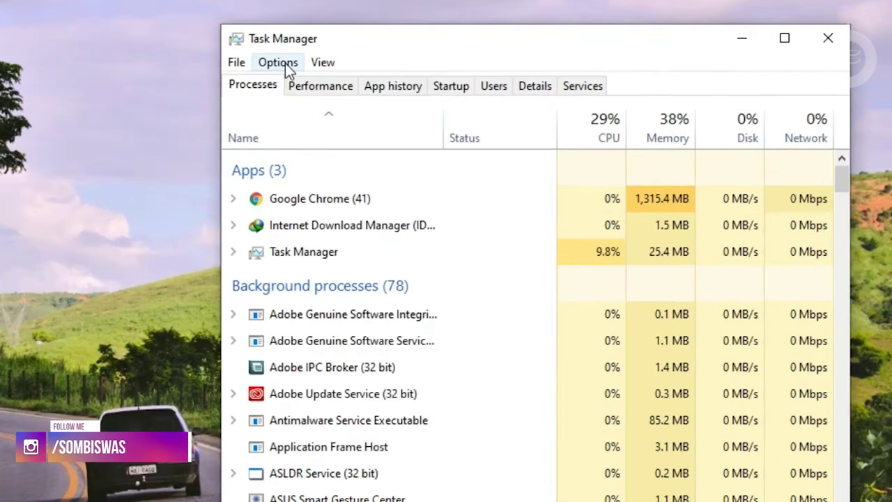
pyautogui.click(285, 62)
pyautogui.moveTo(305, 155)
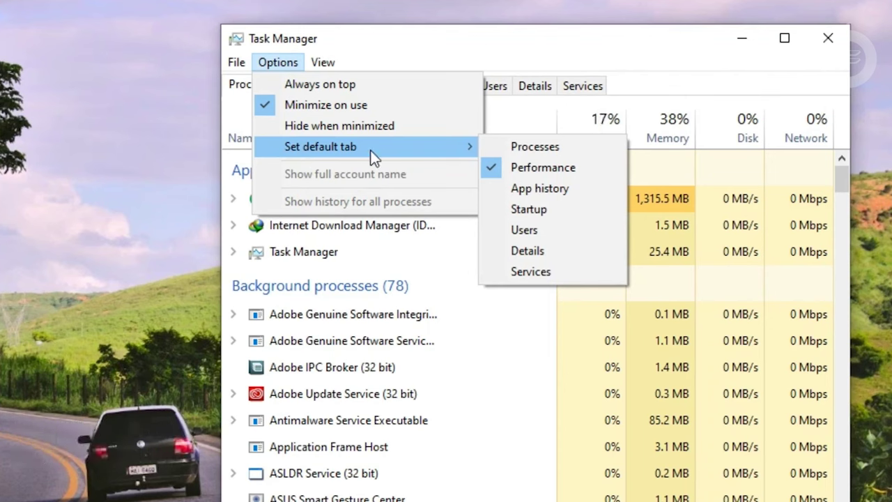
pyautogui.click(565, 147)
pyautogui.click(830, 40)
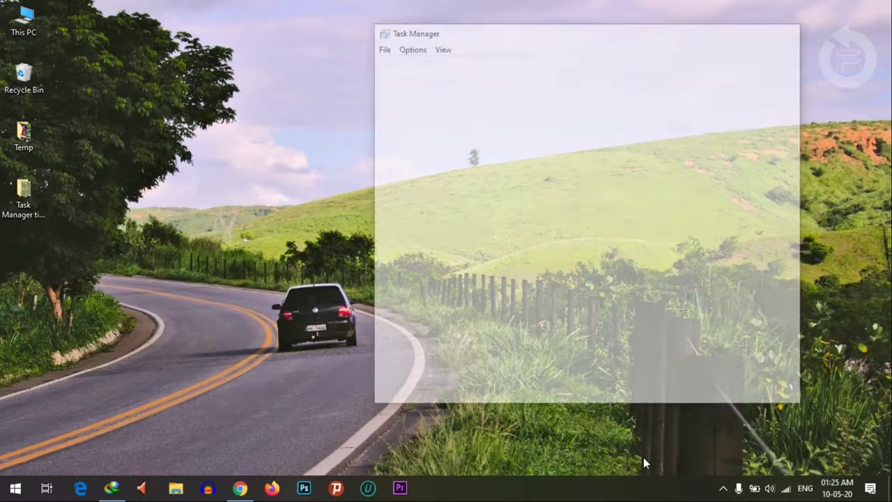
pyautogui.rightClick(601, 489)
pyautogui.click(648, 436)
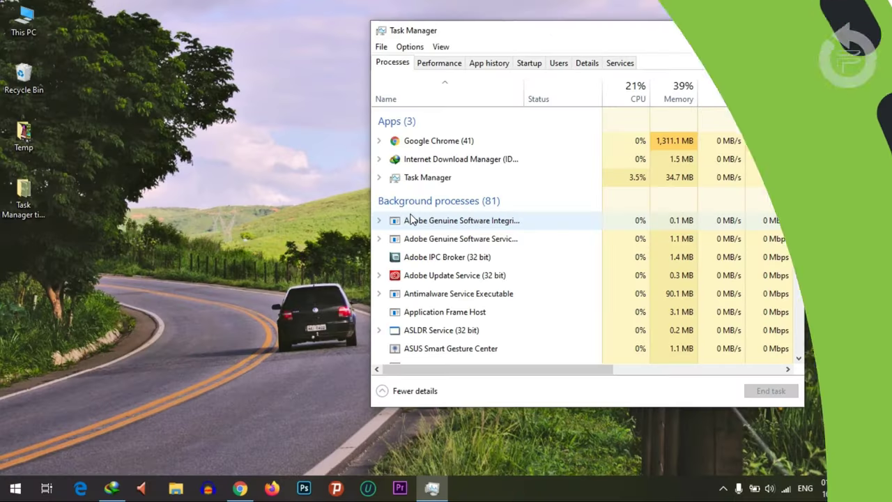
# Run explorer.exe as a new task from Task Manager and close the File Explorer window it opens
pyautogui.click(382, 48)
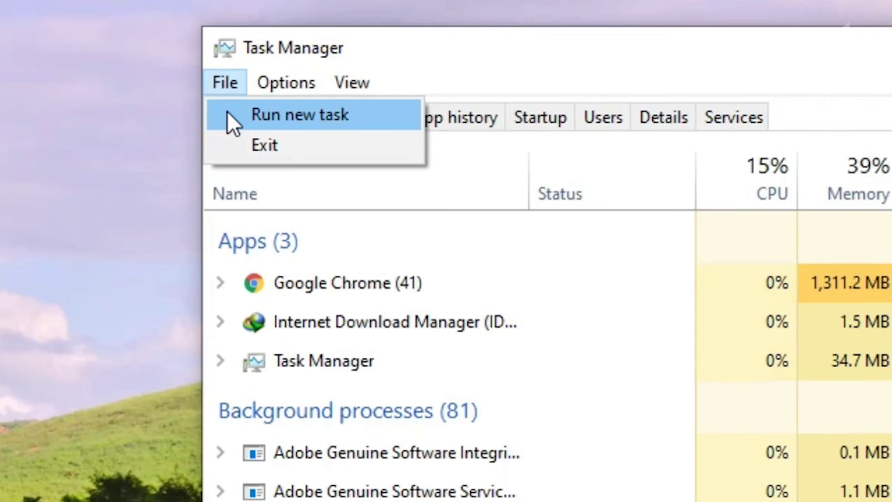
pyautogui.click(227, 112)
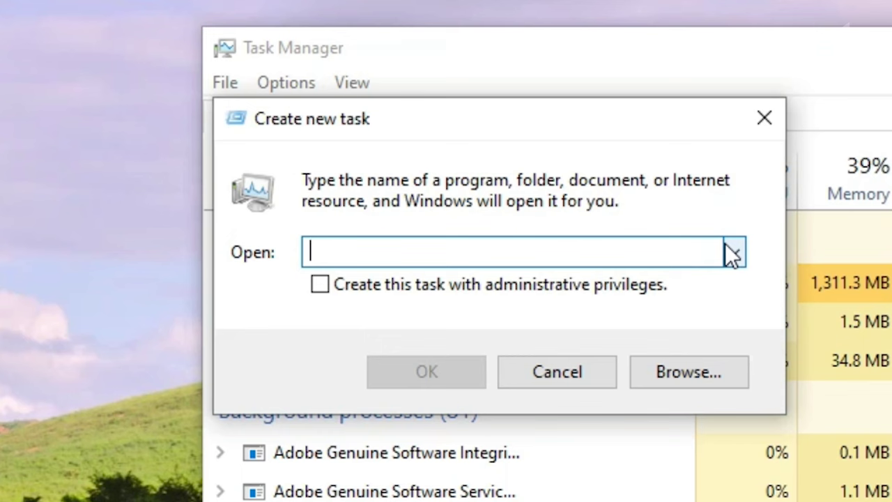
pyautogui.write('explor')
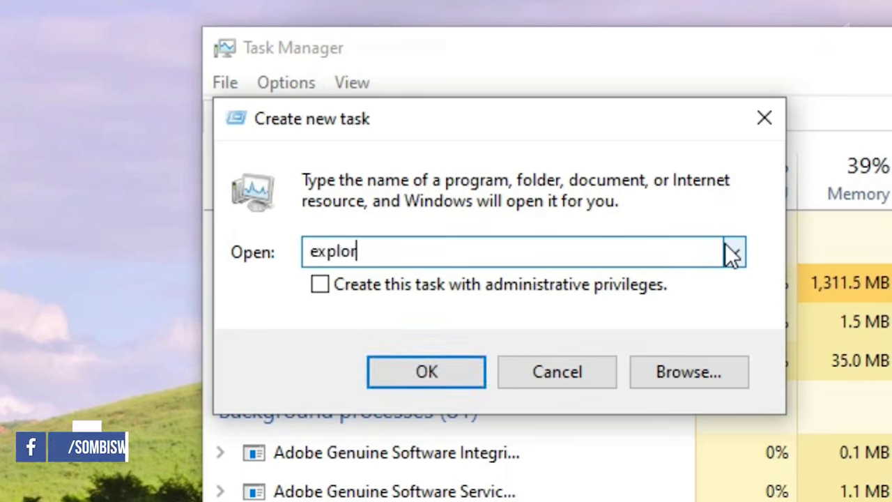
pyautogui.write('er')
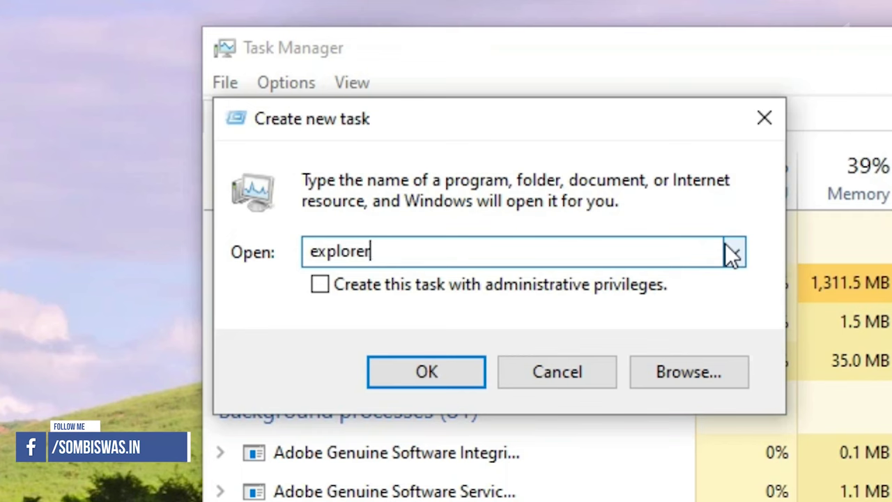
pyautogui.write('.exe')
pyautogui.press('Return')
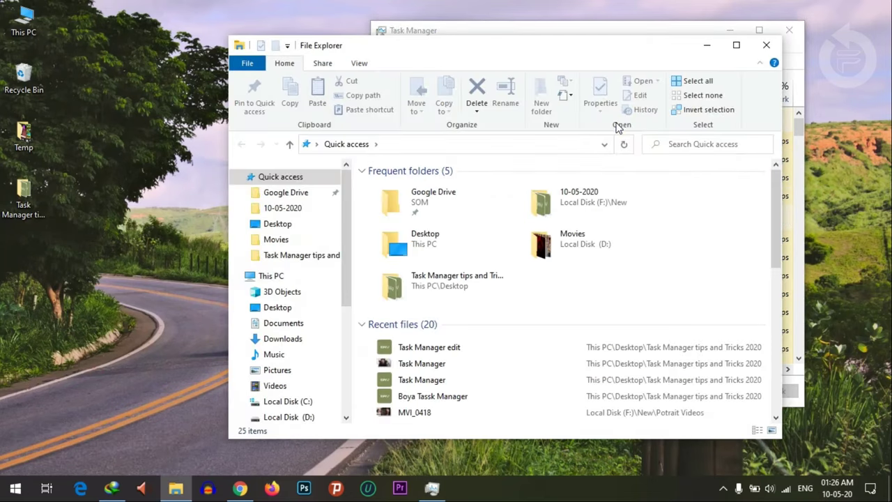
pyautogui.click(766, 45)
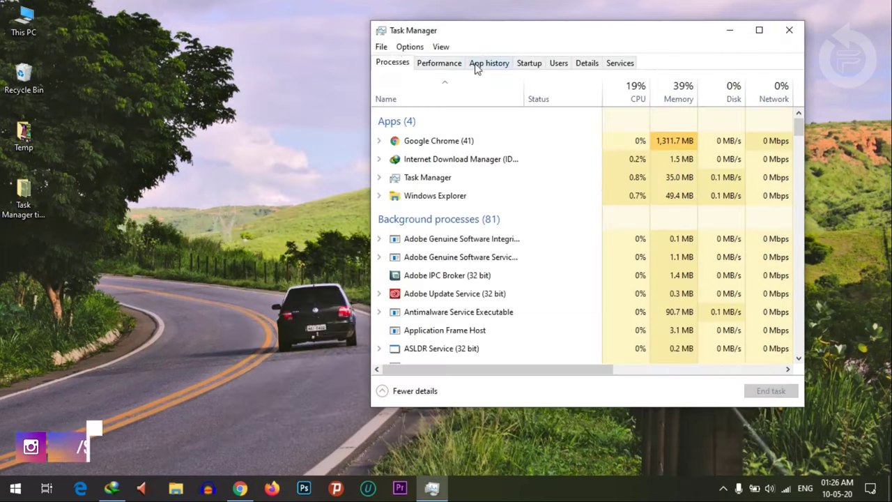
# Run vlc as a new task from Task Manager and close the media player window it opens
pyautogui.click(382, 46)
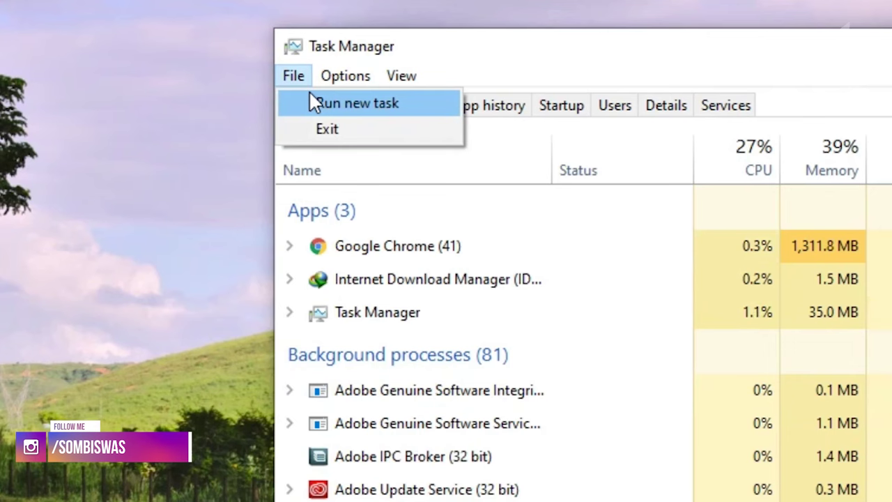
pyautogui.click(311, 97)
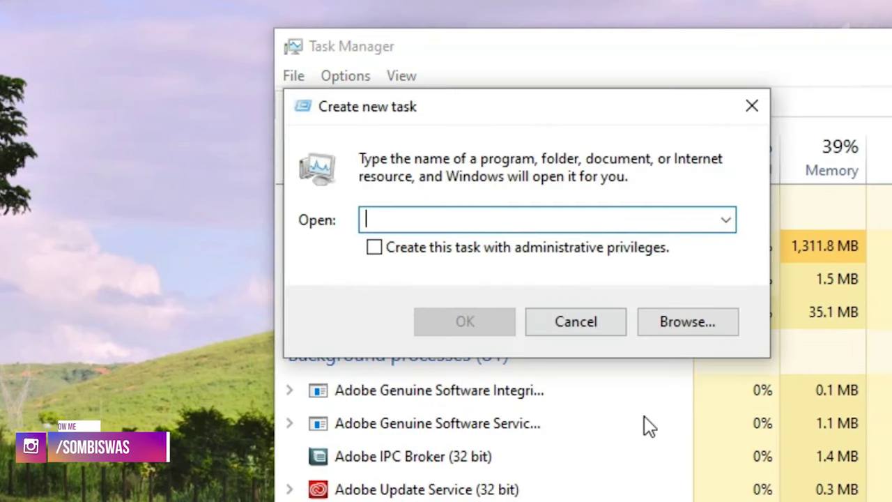
pyautogui.write('vlc')
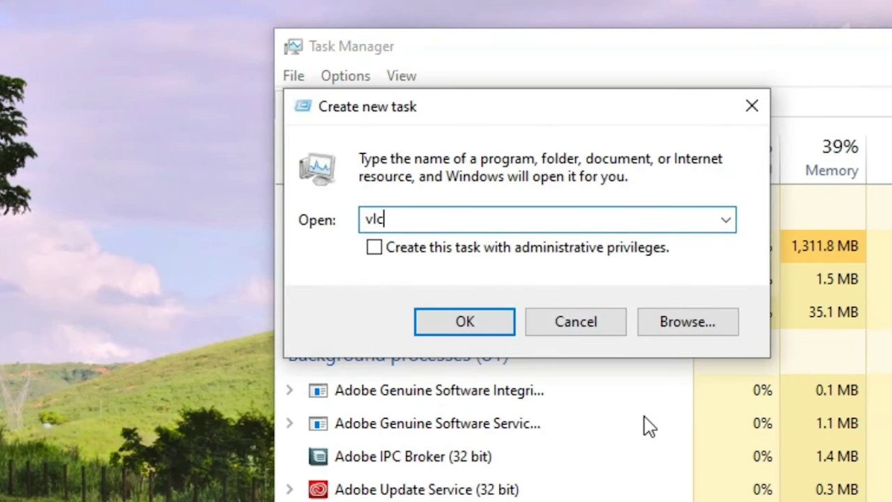
pyautogui.press('Return')
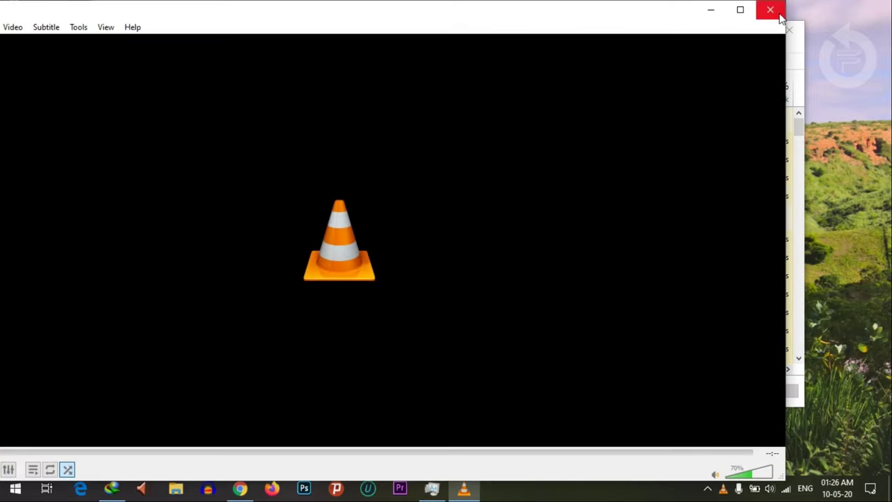
pyautogui.click(771, 10)
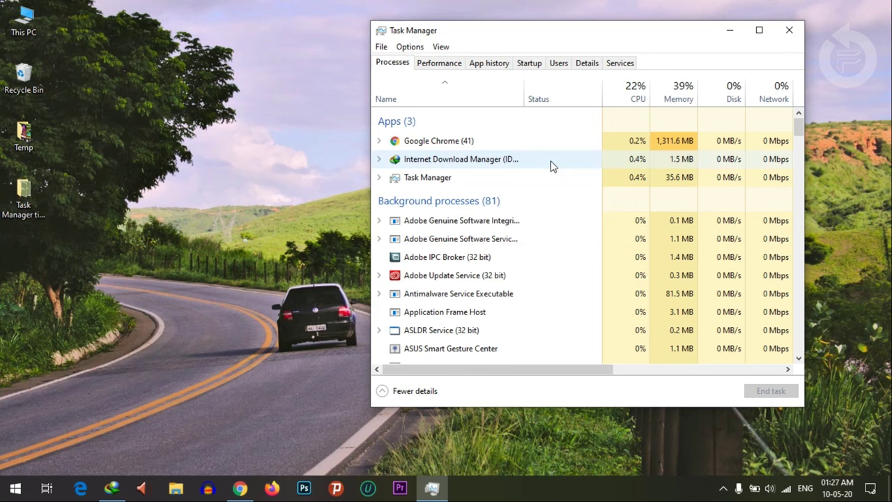
# Look through Task Manager's list of services, then open the full Services console and close it
pyautogui.click(382, 47)
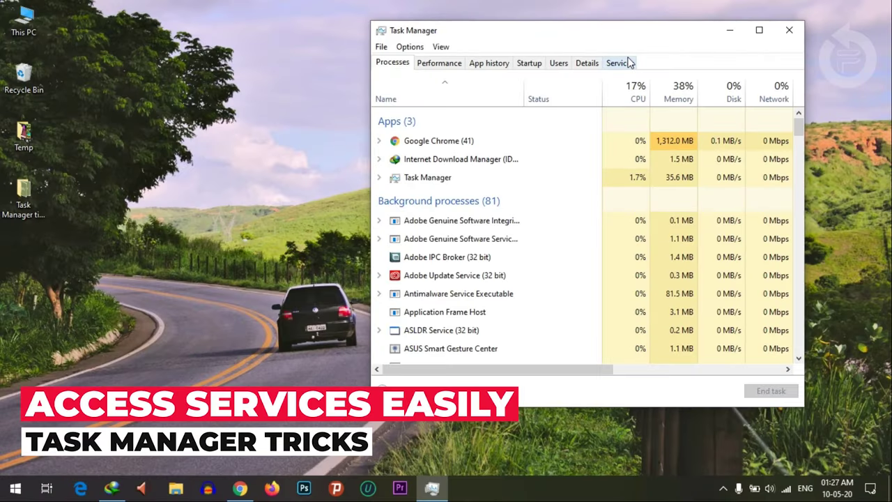
pyautogui.click(624, 65)
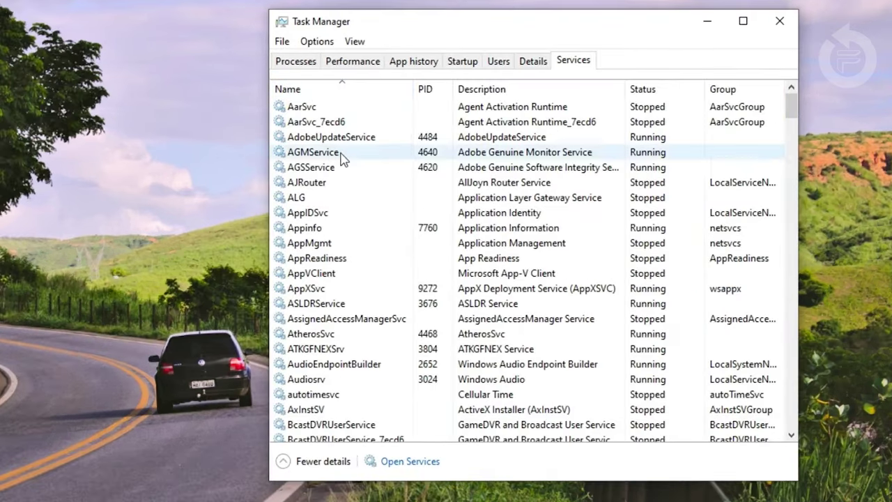
pyautogui.scroll(-17, 342, 159)
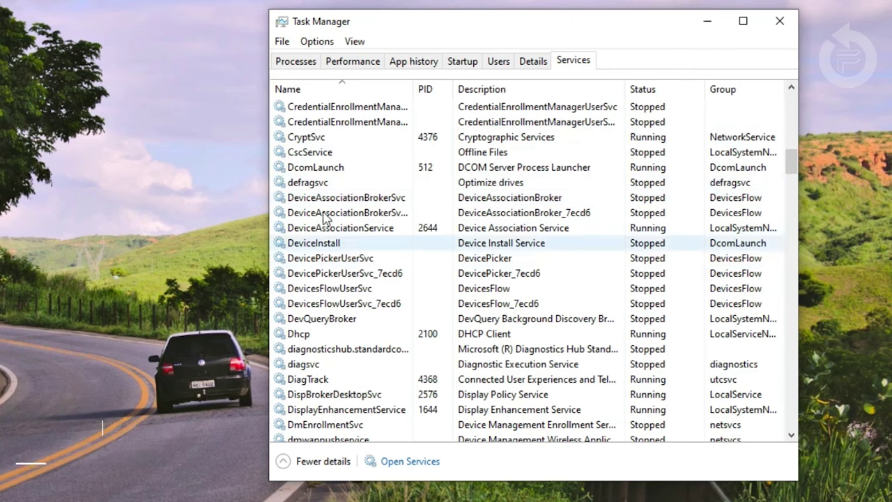
pyautogui.click(410, 461)
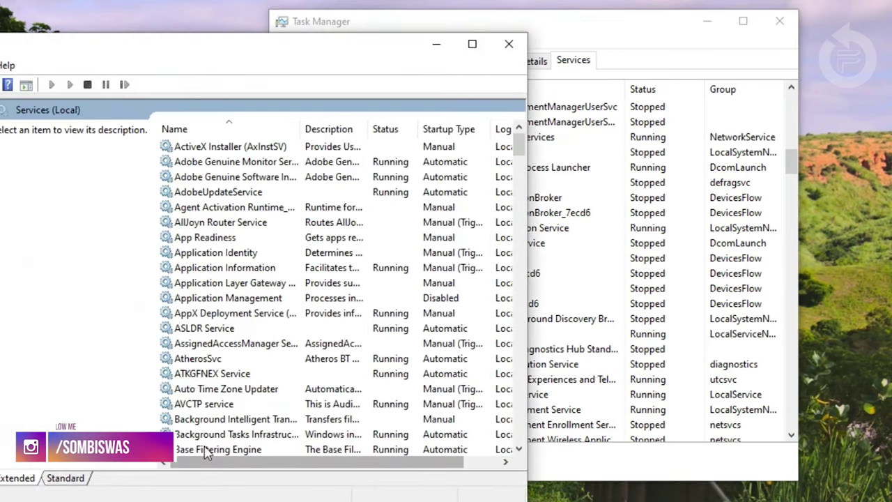
pyautogui.click(508, 43)
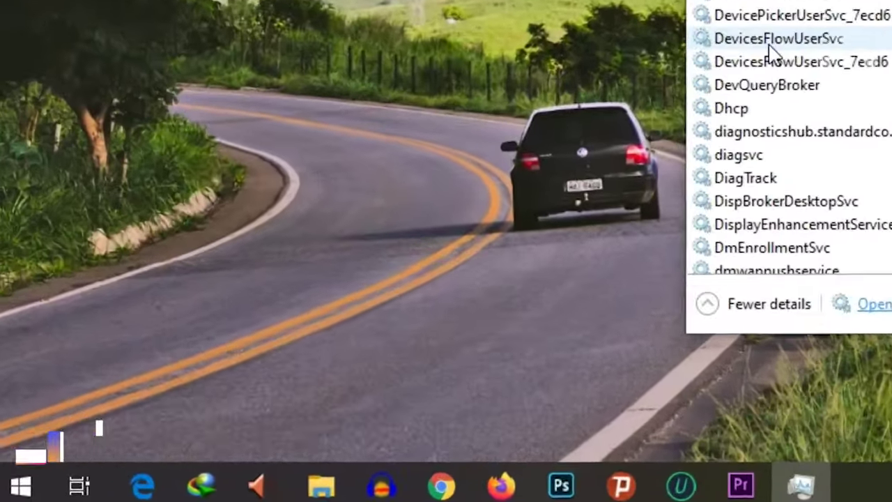
# Open the Services console with the Run command services.msc, then close its window
pyautogui.press('super+r')
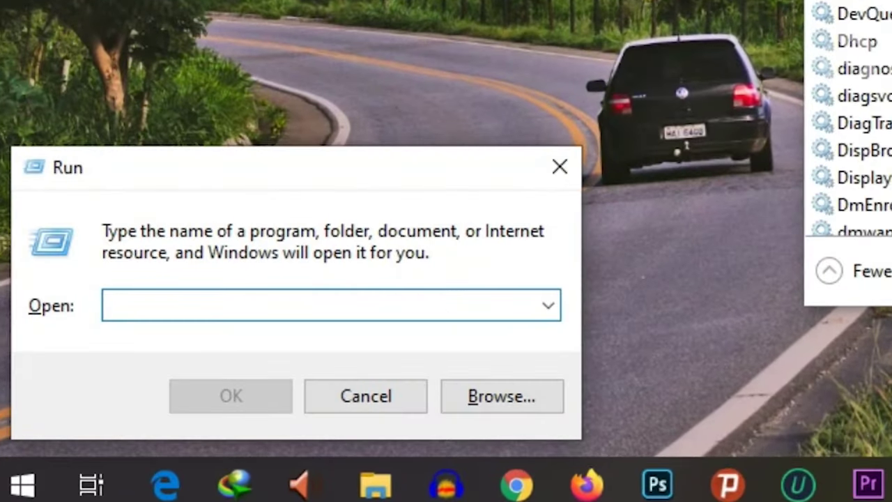
pyautogui.write('services')
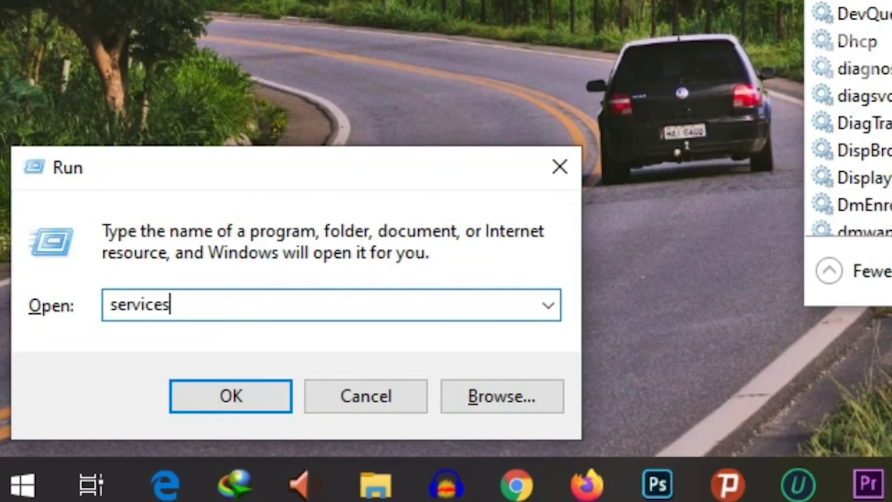
pyautogui.write('.msc')
pyautogui.press('Return')
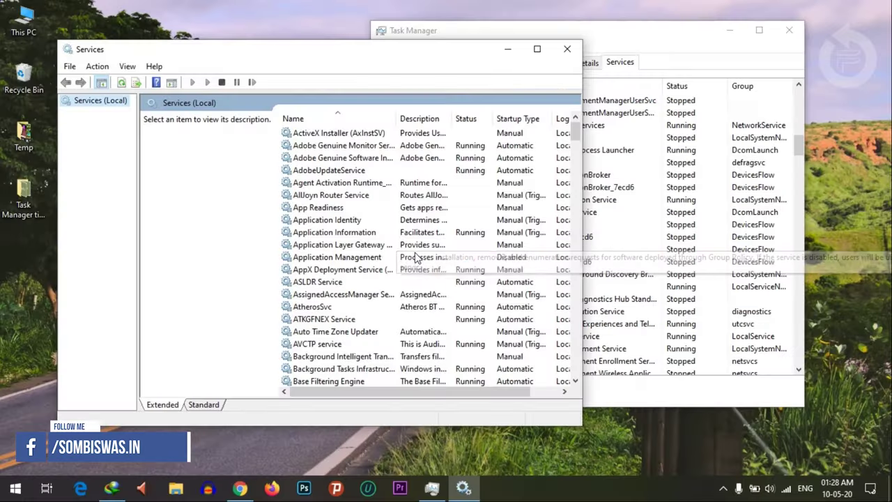
pyautogui.click(568, 49)
# Return to Task Manager's services list, open the full Services console from it, look through the services and close the console
pyautogui.click(390, 64)
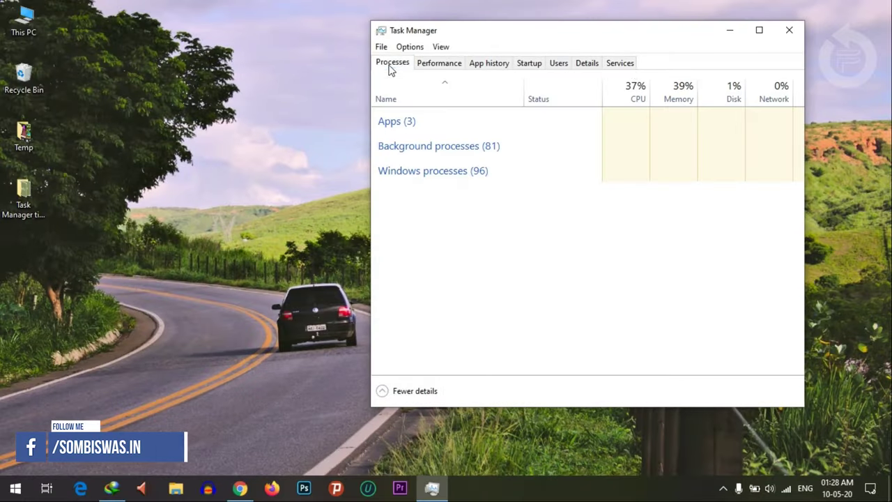
pyautogui.click(623, 64)
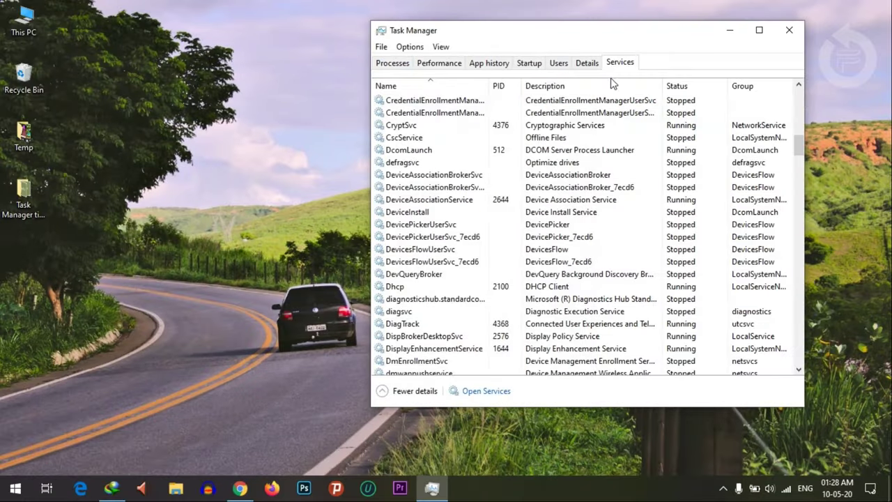
pyautogui.click(488, 391)
pyautogui.scroll(-15, 289, 237)
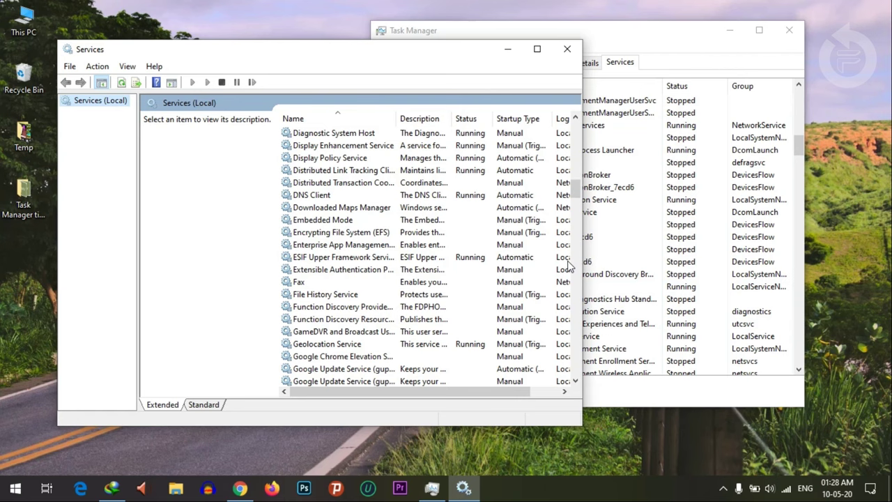
pyautogui.click(569, 50)
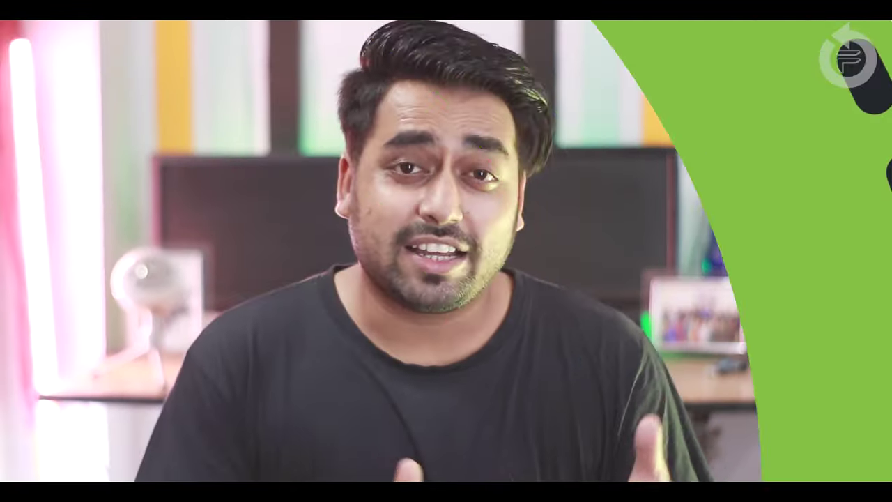